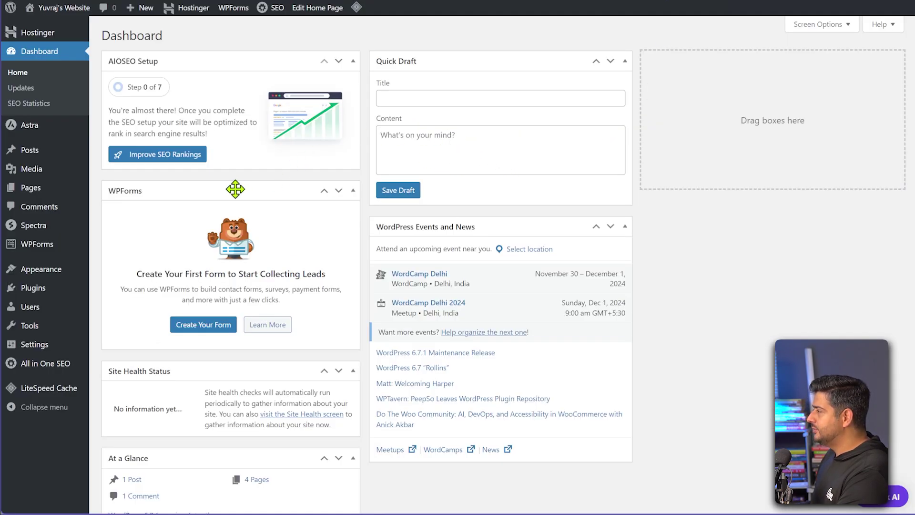
Collapse the WPForms, At a Glance and AIOSEO Overview dashboard boxes and move the Activity box into the empty third column
click(234, 190)
click(235, 301)
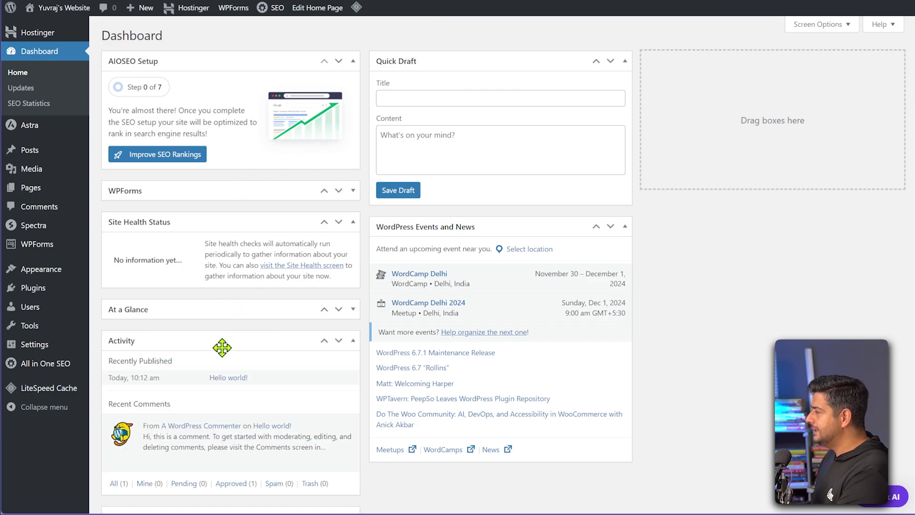
drag(242, 342, 778, 108)
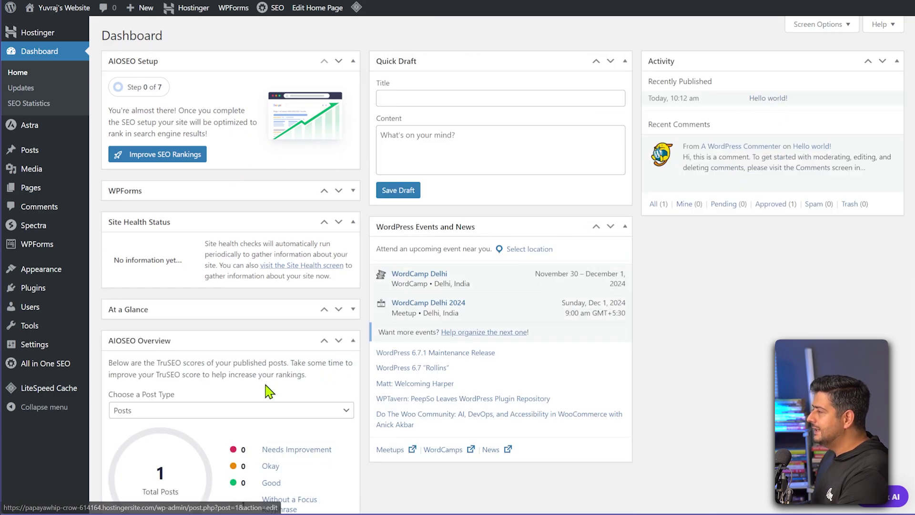
click(231, 341)
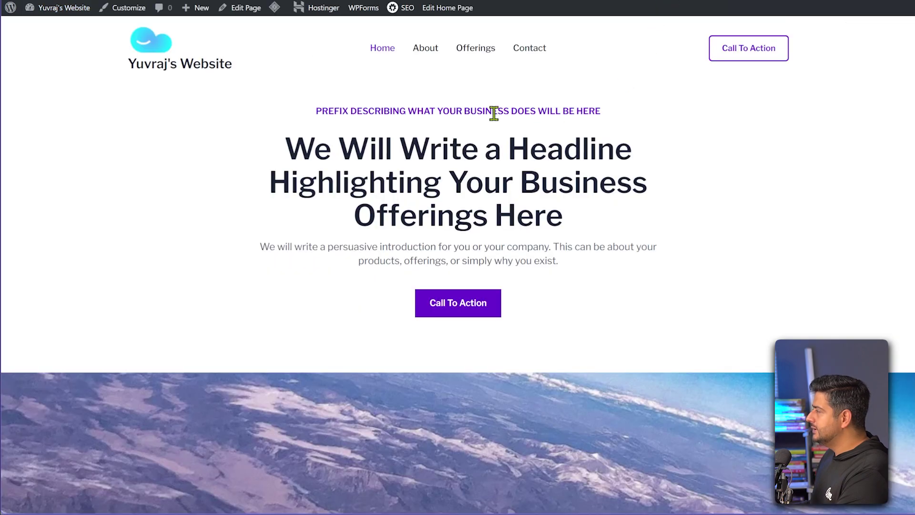
Examine the website's home page from the header section through the benefits and unique value propositions
scroll(657, 149, down, 15)
scroll(660, 155, down, 14)
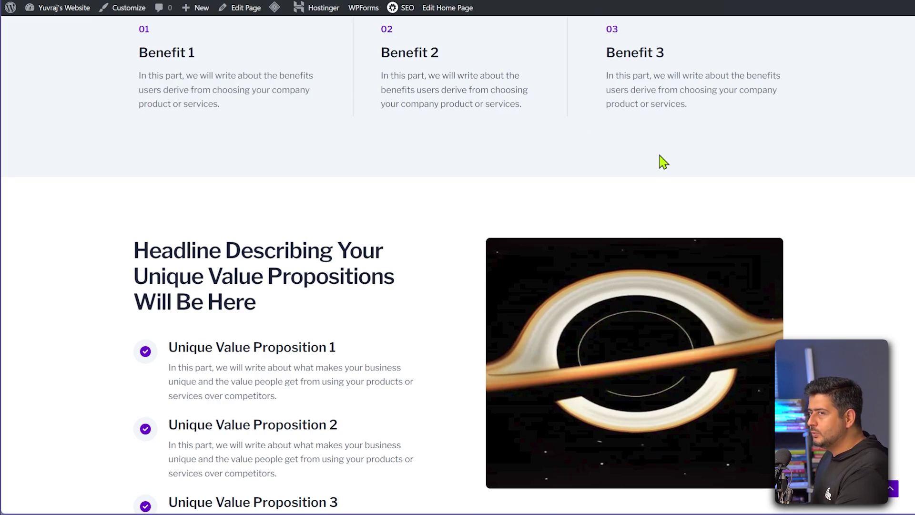
scroll(712, 162, up, 20)
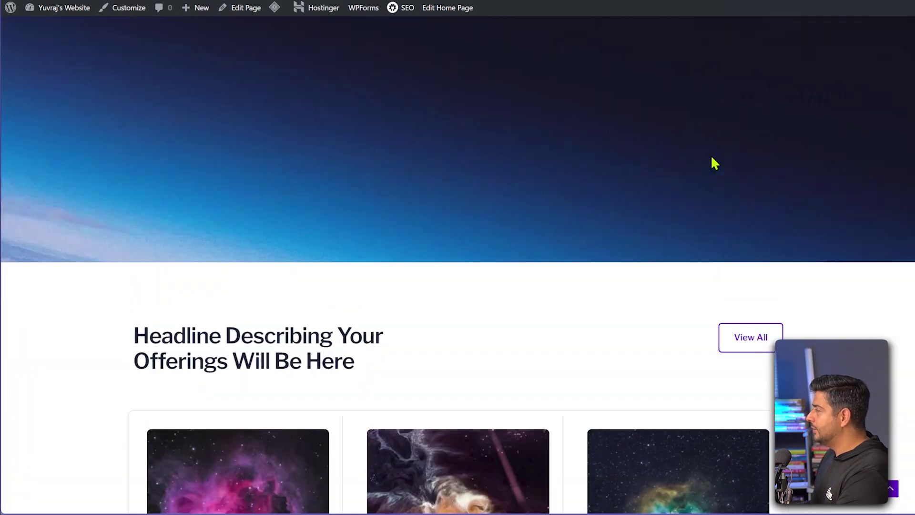
scroll(715, 163, up, 2)
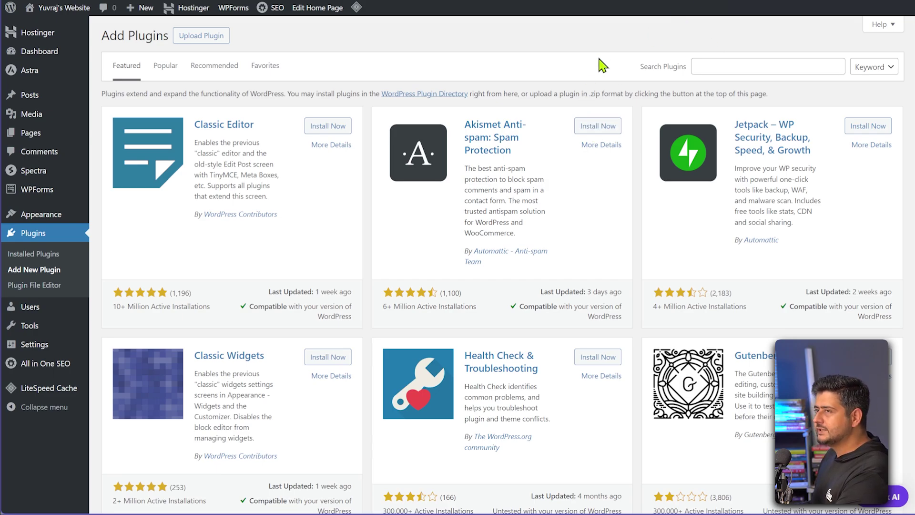
Find the PushEngage web and app push notifications plugin by searching for "pushengage", and install and activate it
click(726, 65)
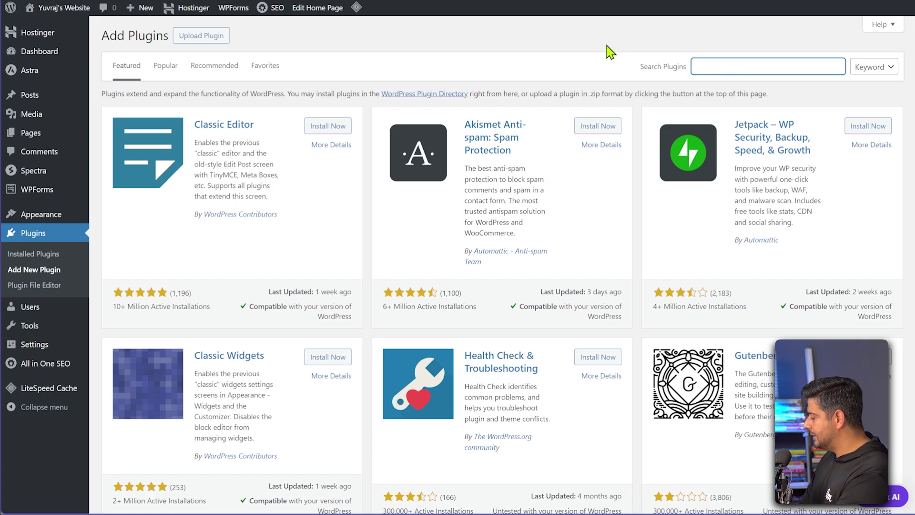
text(pushengage)
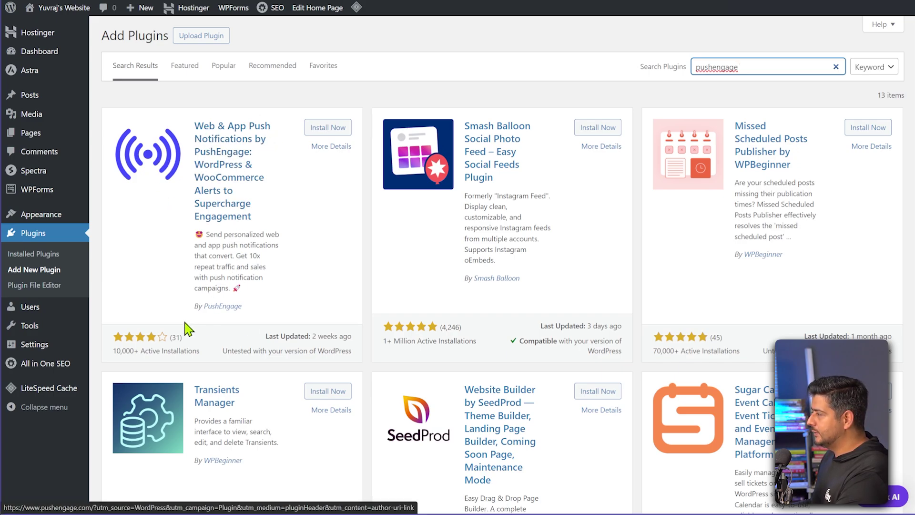
click(322, 132)
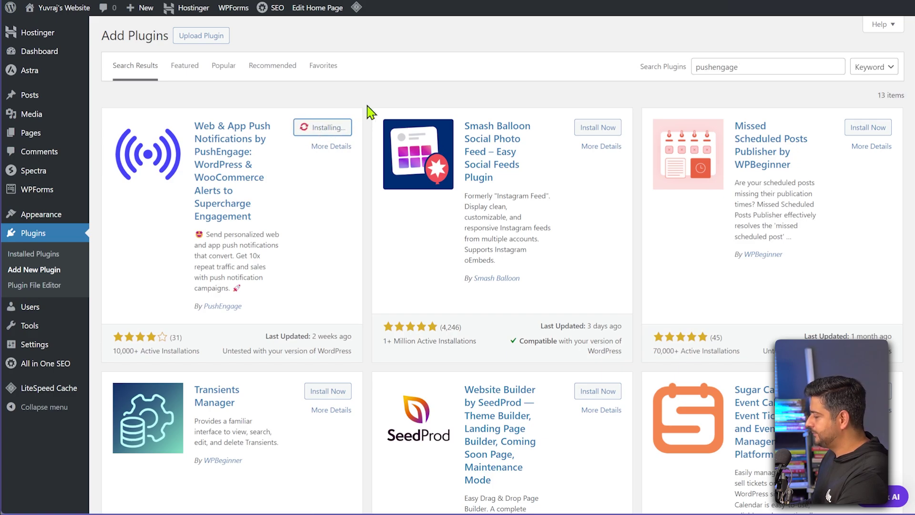
click(326, 129)
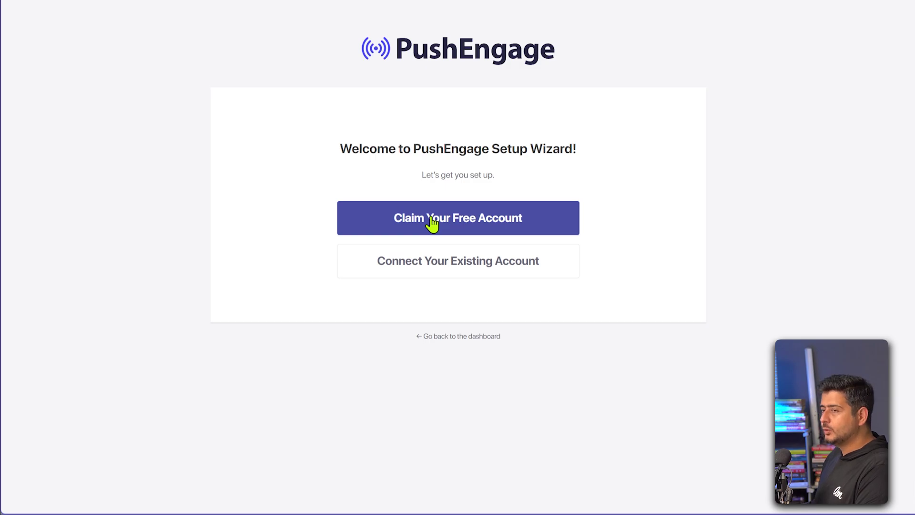
Connect the existing PushEngage account in the setup wizard, using the already registered site
click(468, 269)
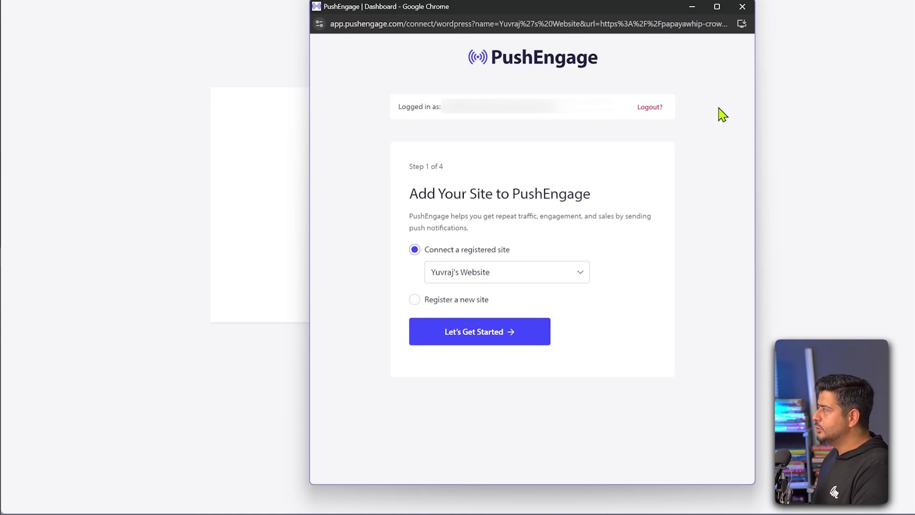
click(449, 300)
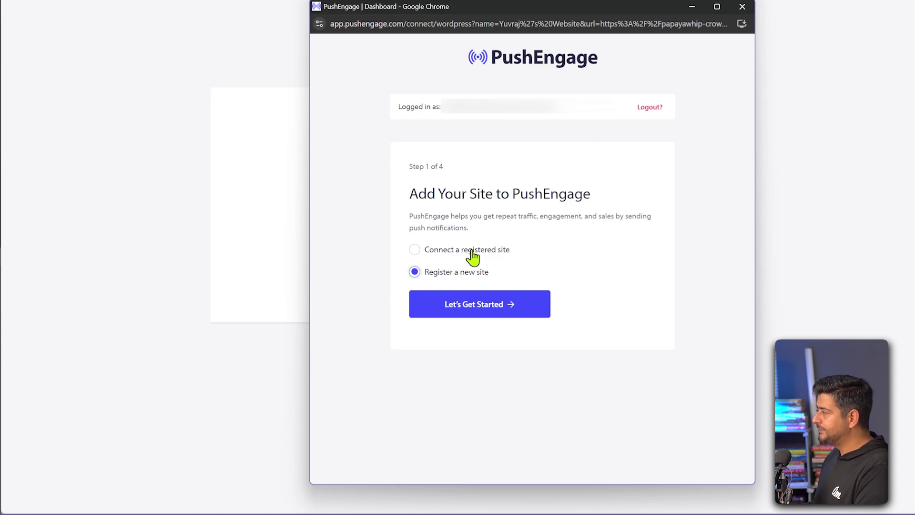
click(471, 250)
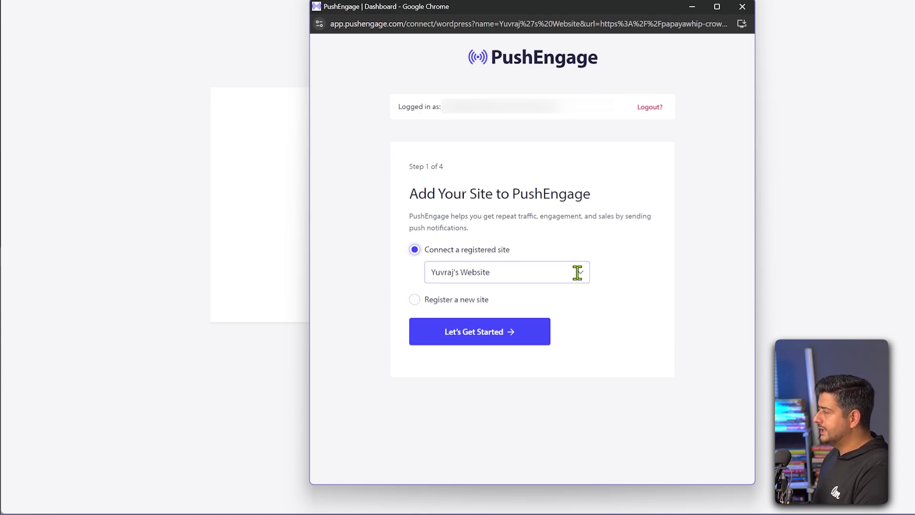
click(496, 332)
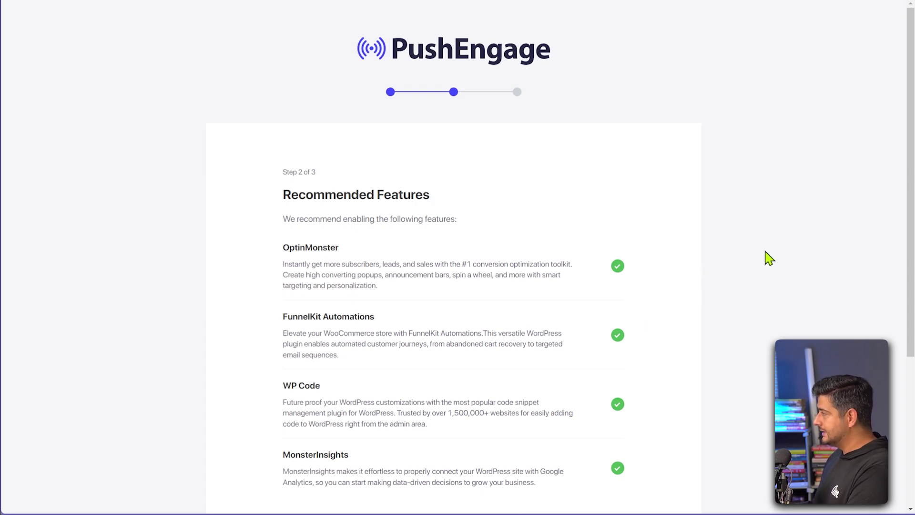
Deselect OptinMonster, FunnelKit Automations, WP Code and MonsterInsights, and finish the wizard by going to the PushEngage dashboard
scroll(768, 256, down, 1)
scroll(768, 256, down, 2)
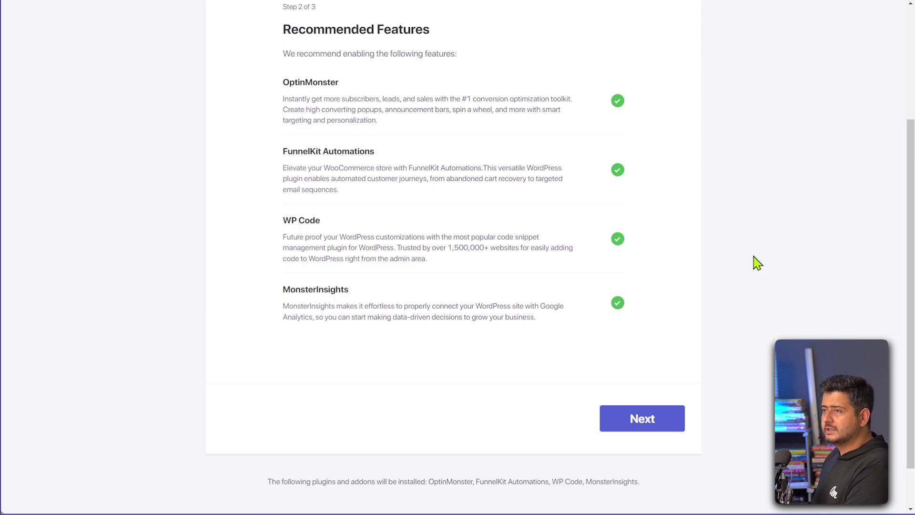
click(617, 101)
click(618, 170)
click(618, 239)
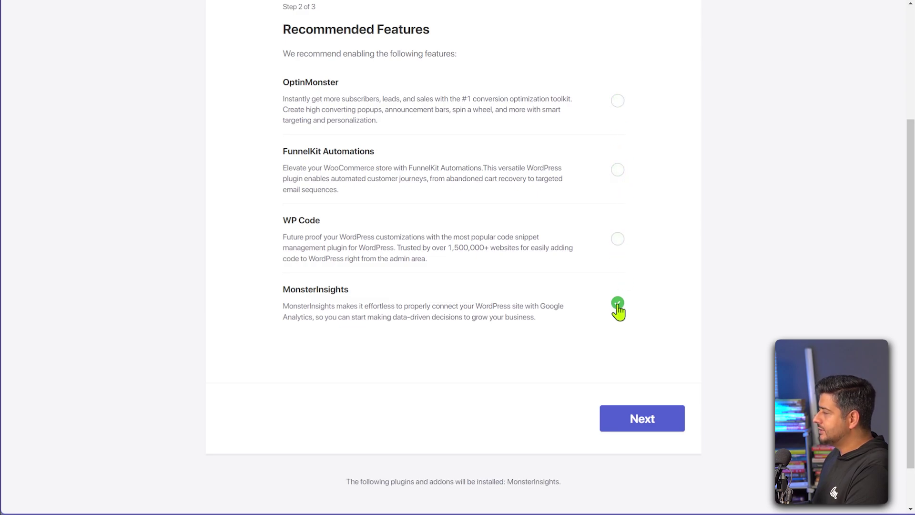
click(618, 304)
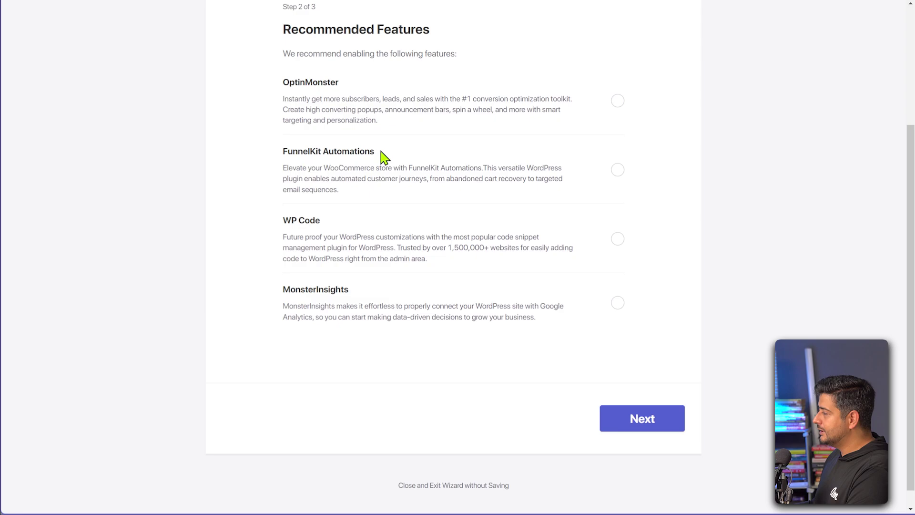
click(659, 429)
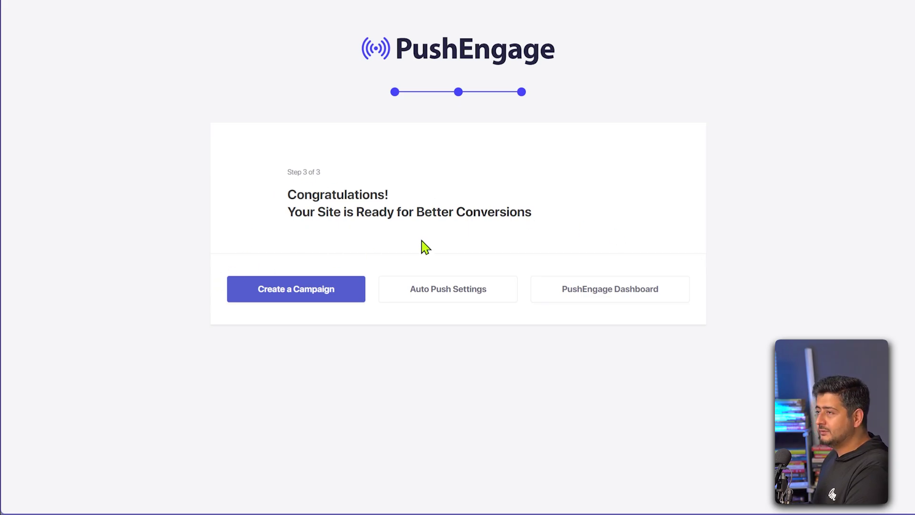
click(605, 298)
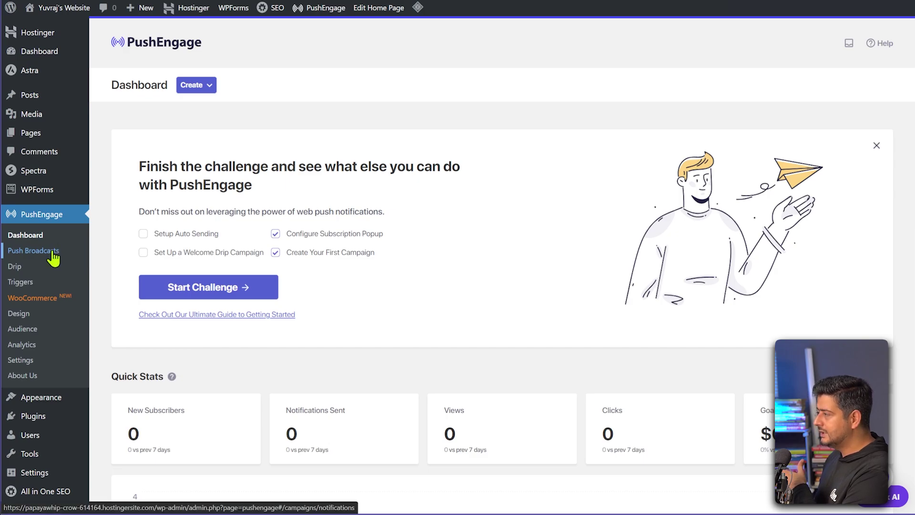
Review PushEngage's drip autoresponders, triggered campaigns and WooCommerce integration
click(37, 272)
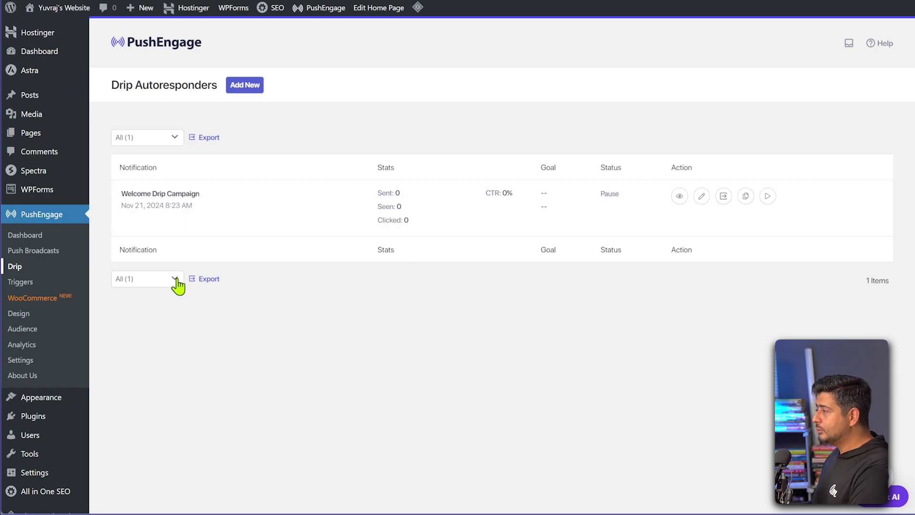
click(37, 282)
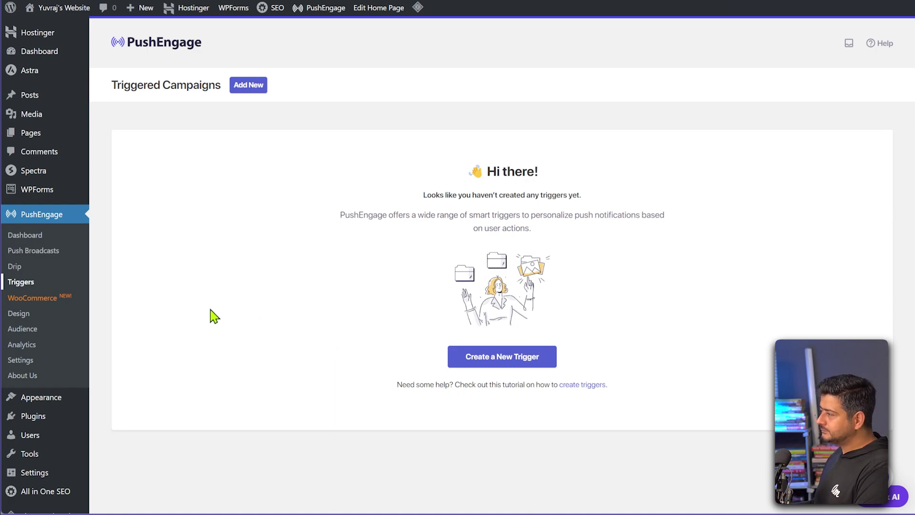
click(55, 299)
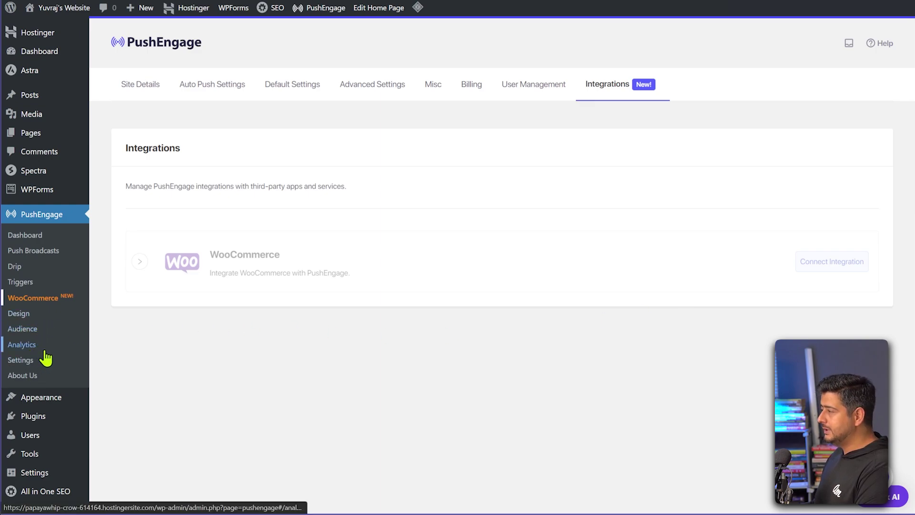
Review the audience's subscriber statistics, the options for creating a new segment, and the audience groups
click(47, 330)
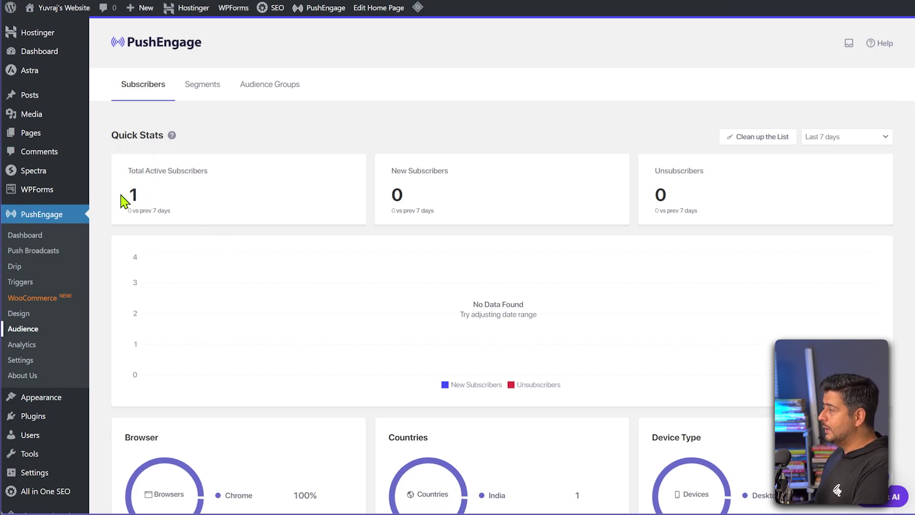
click(216, 97)
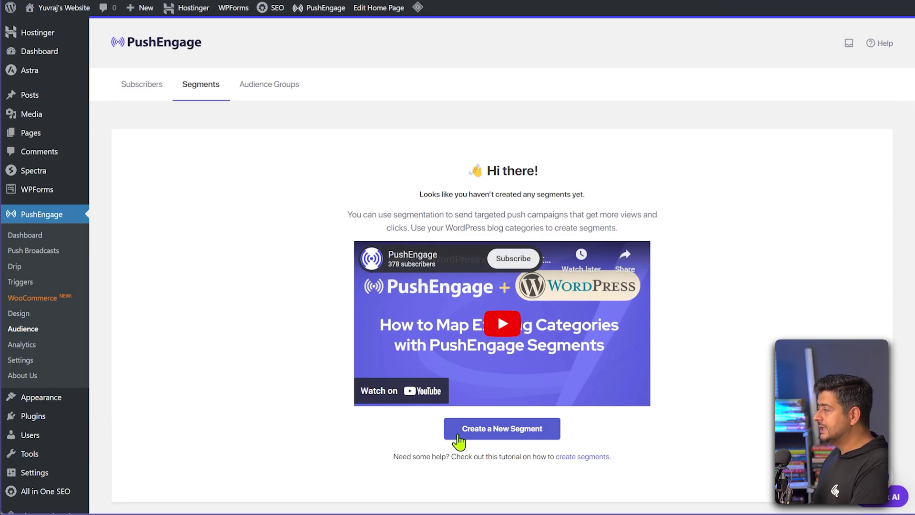
click(533, 440)
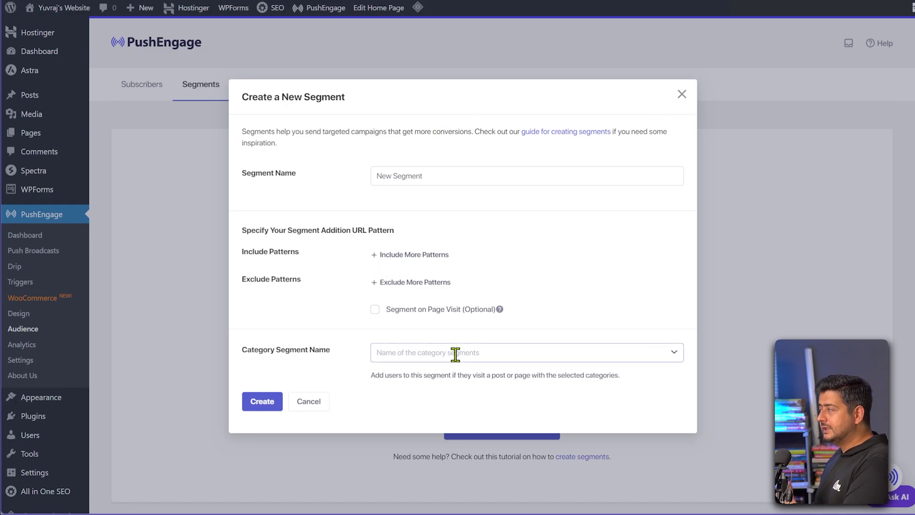
click(684, 94)
click(278, 92)
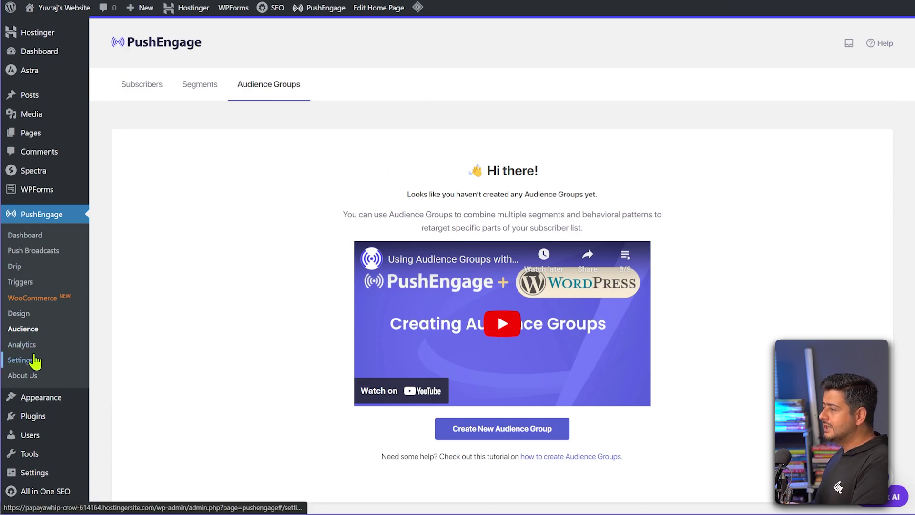
Examine the site details in the PushEngage settings, from the license to the branding option
click(21, 361)
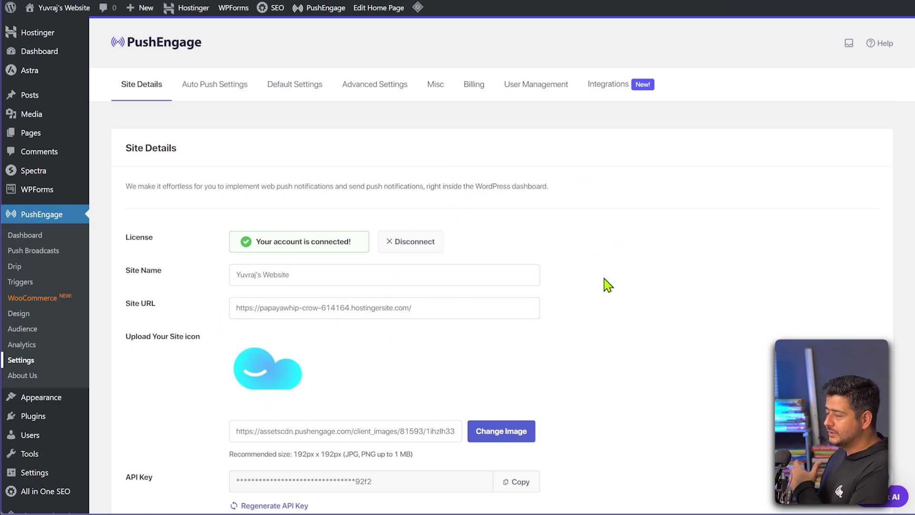
scroll(623, 343, down, 4)
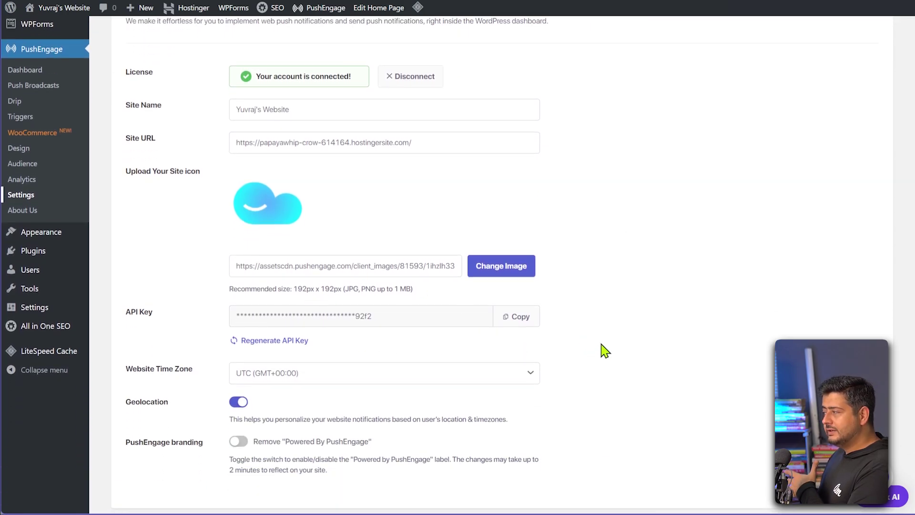
scroll(656, 367, up, 4)
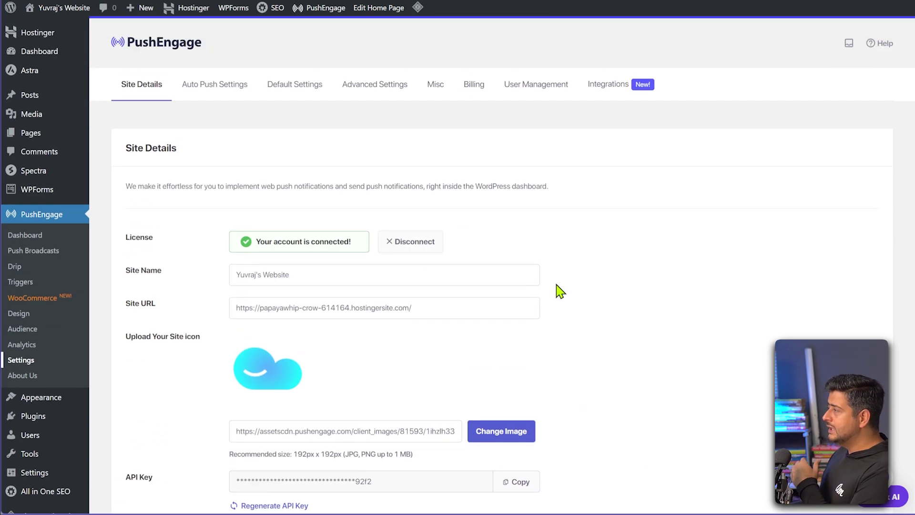
Turn Auto Push on in the Auto Push settings and switch it back off
click(241, 95)
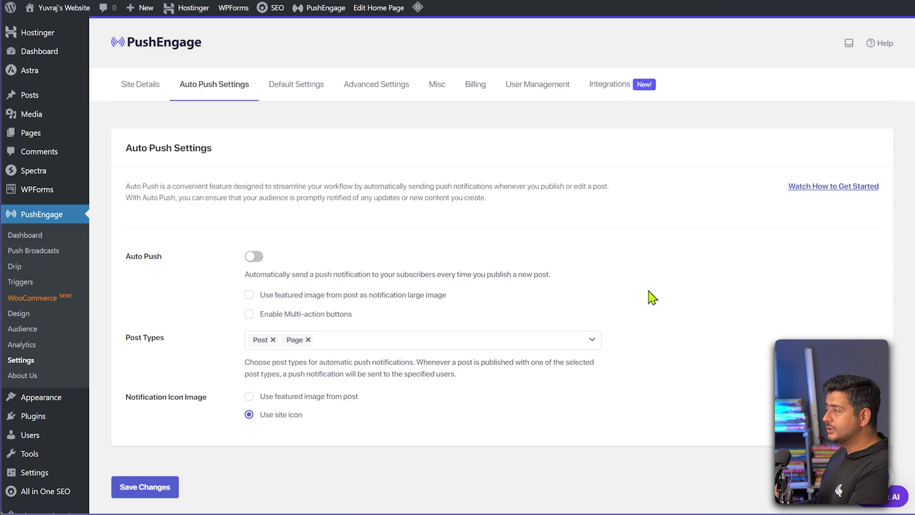
click(256, 260)
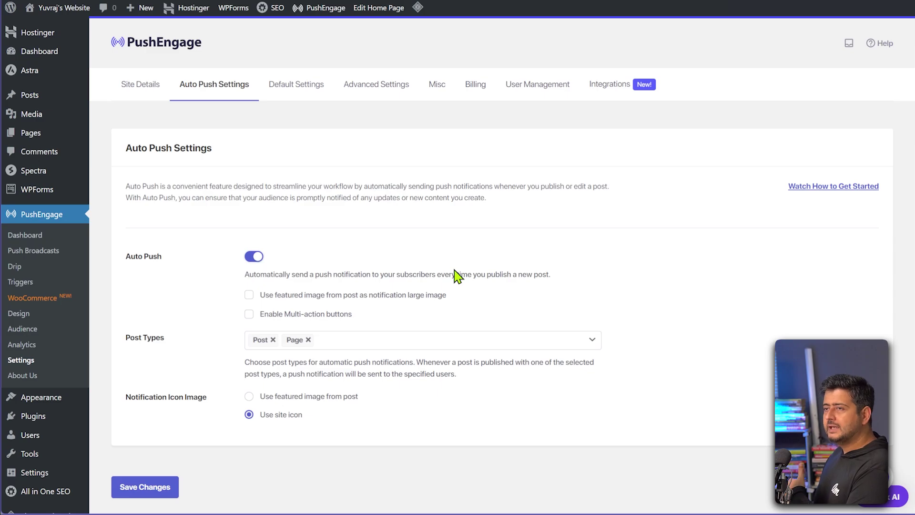
click(253, 257)
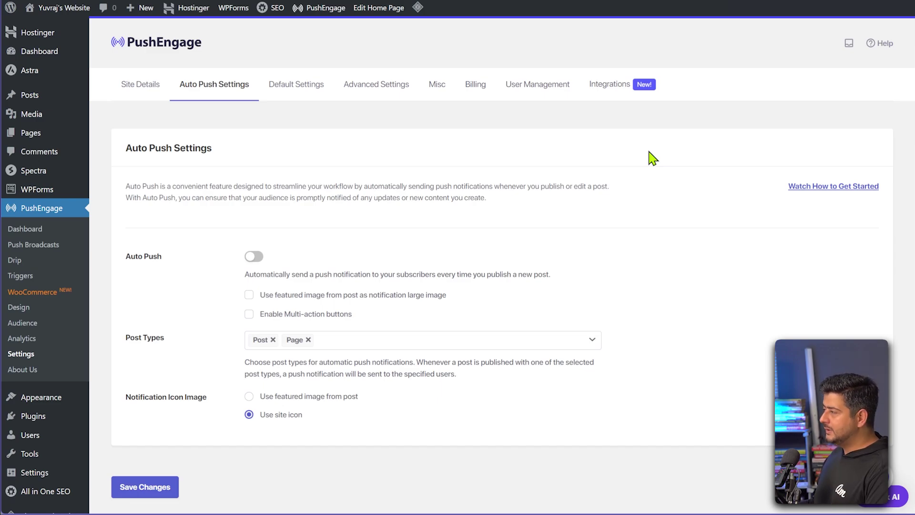
Enable the global opt-in subscription rules under the targeting rule of the PushEngage design settings
click(19, 309)
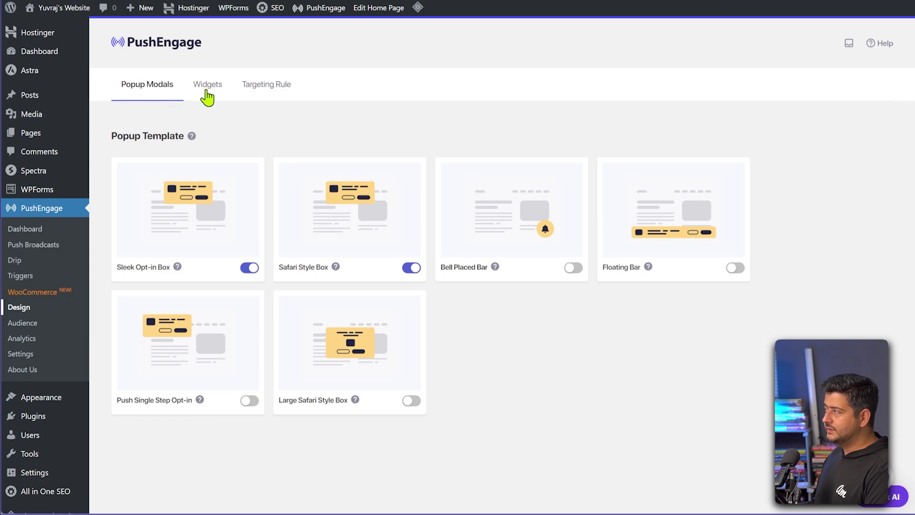
click(273, 86)
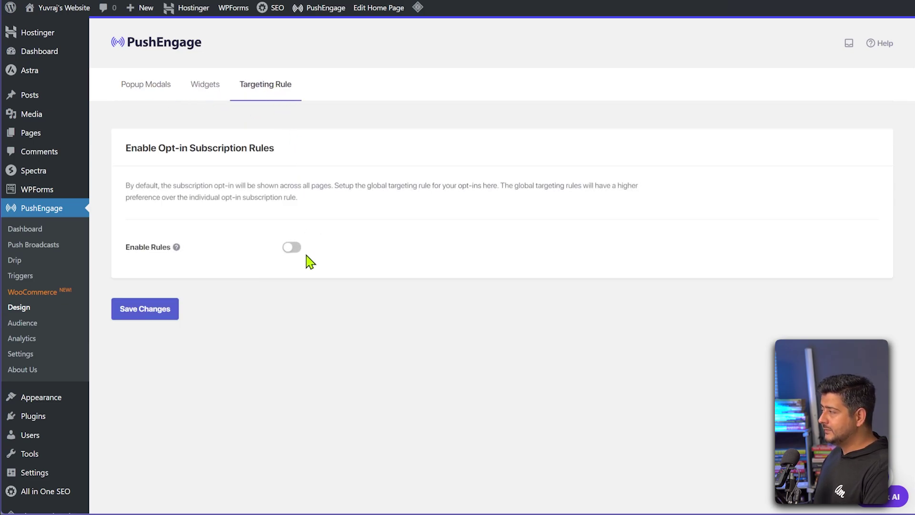
click(292, 248)
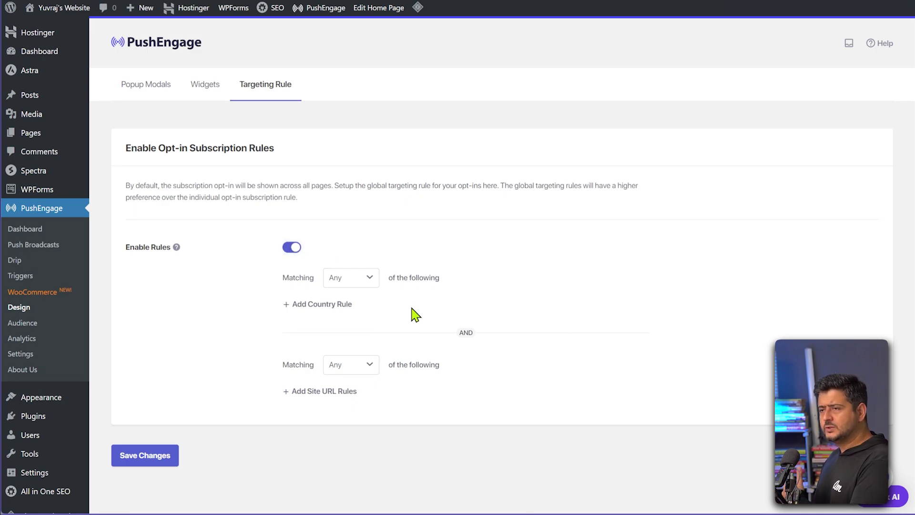
Disable the global opt-in subscription rules and look over the available popup modal templates
click(292, 248)
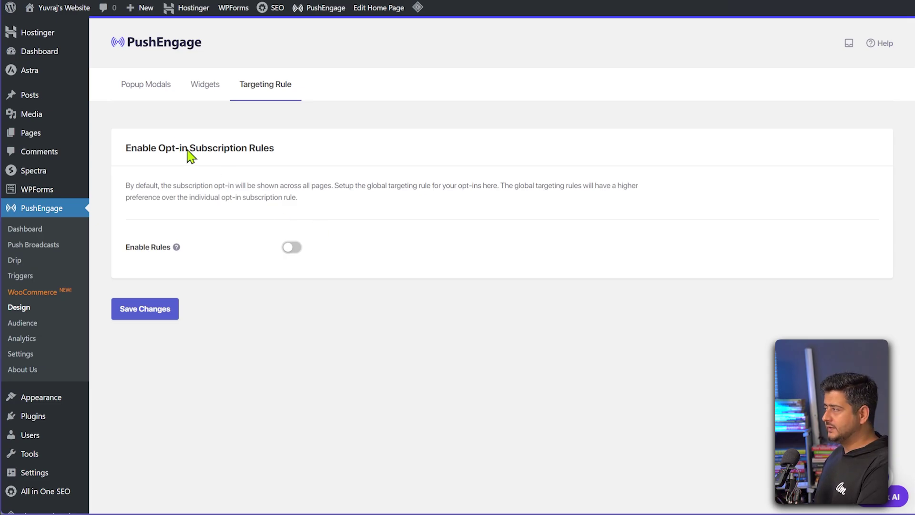
click(146, 90)
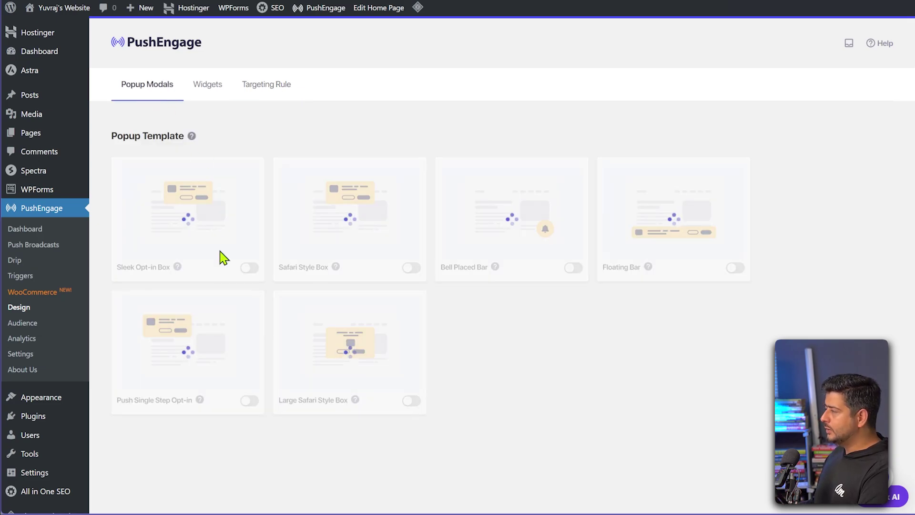
mouse_move(221, 258)
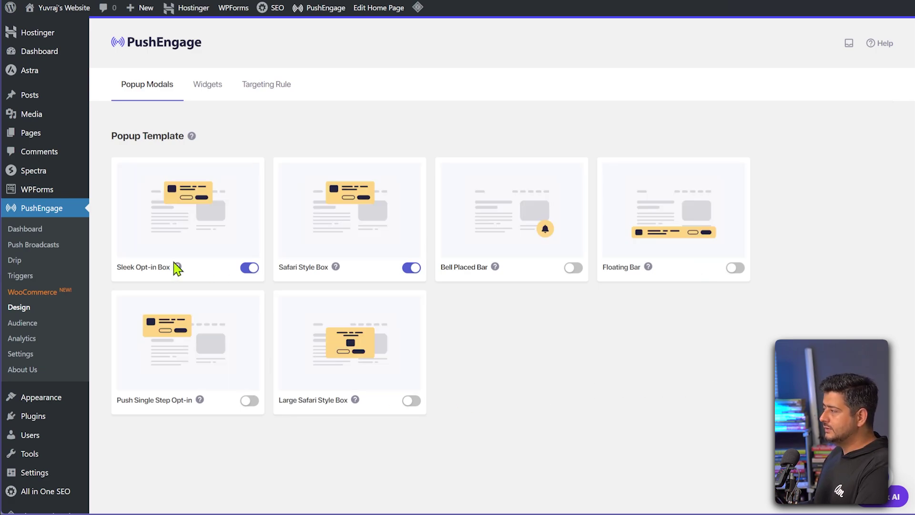
mouse_move(337, 344)
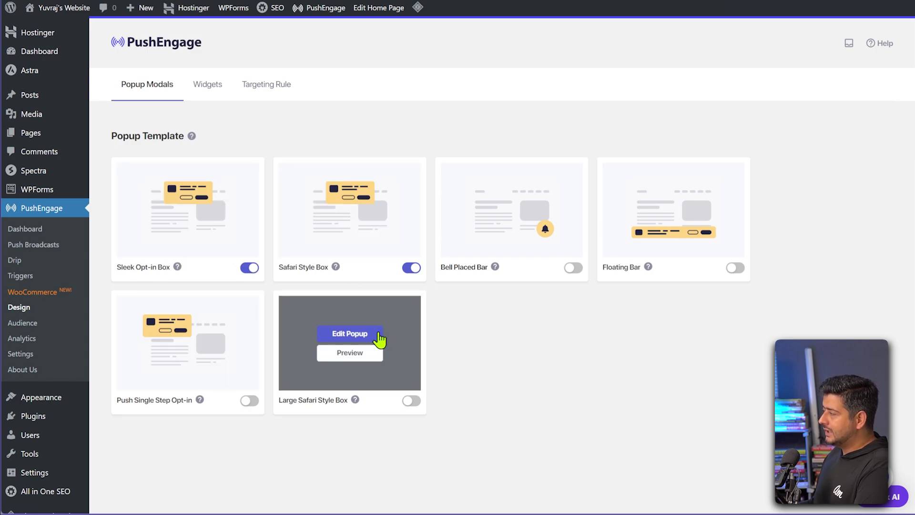
mouse_move(494, 246)
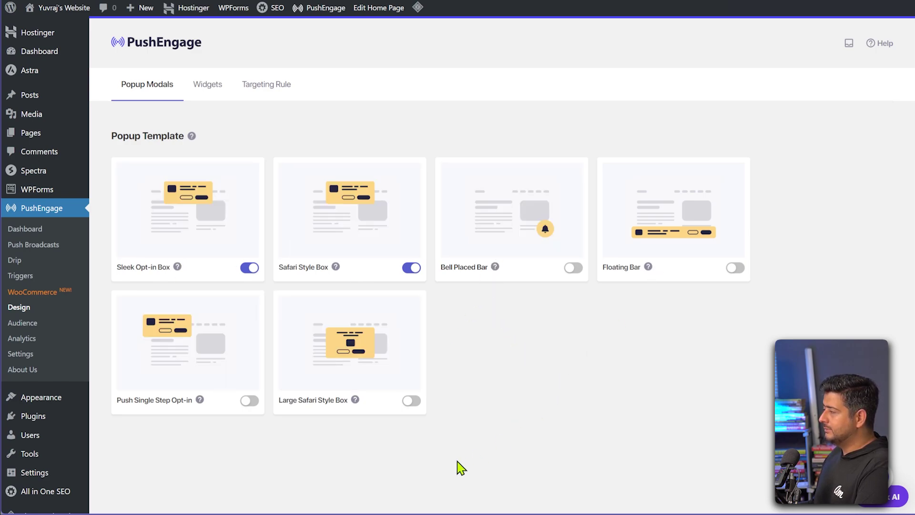
mouse_move(214, 392)
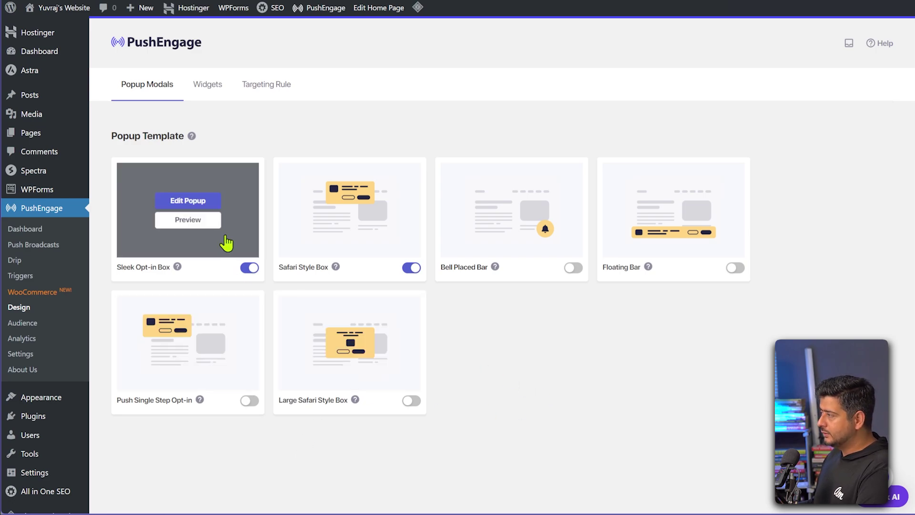
Preview the Sleek Opt-in Box popup in its desktop and mobile versions
click(200, 223)
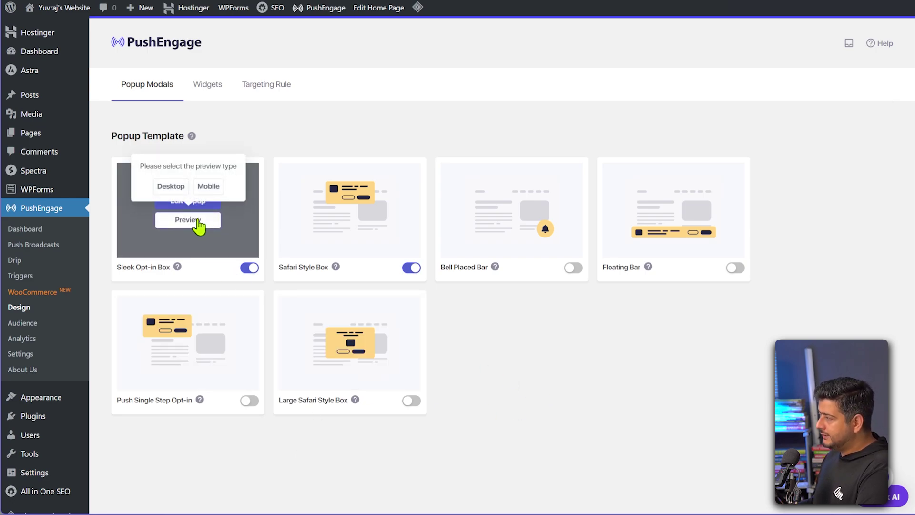
click(176, 188)
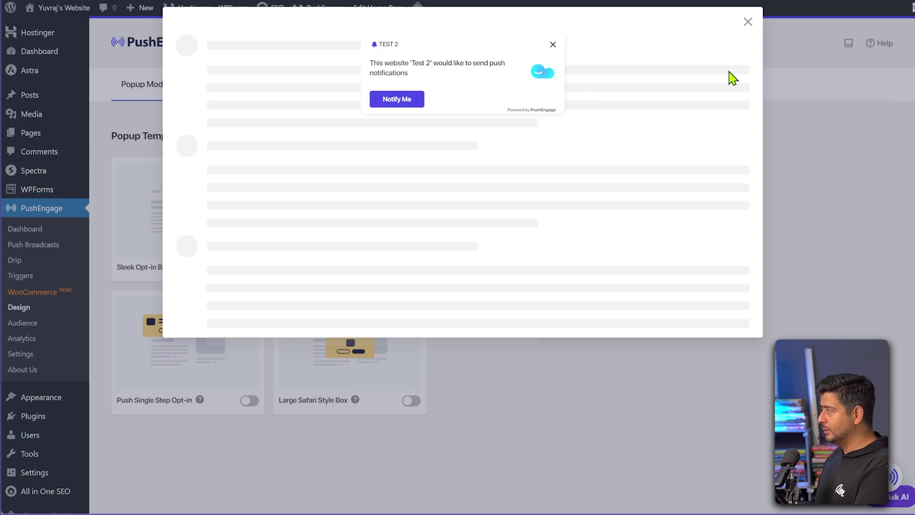
click(747, 22)
mouse_move(196, 224)
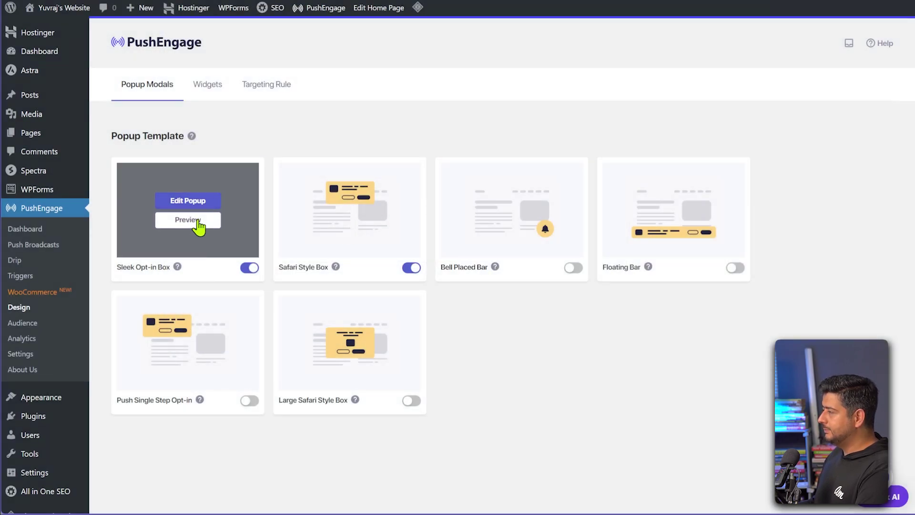
click(196, 220)
click(214, 187)
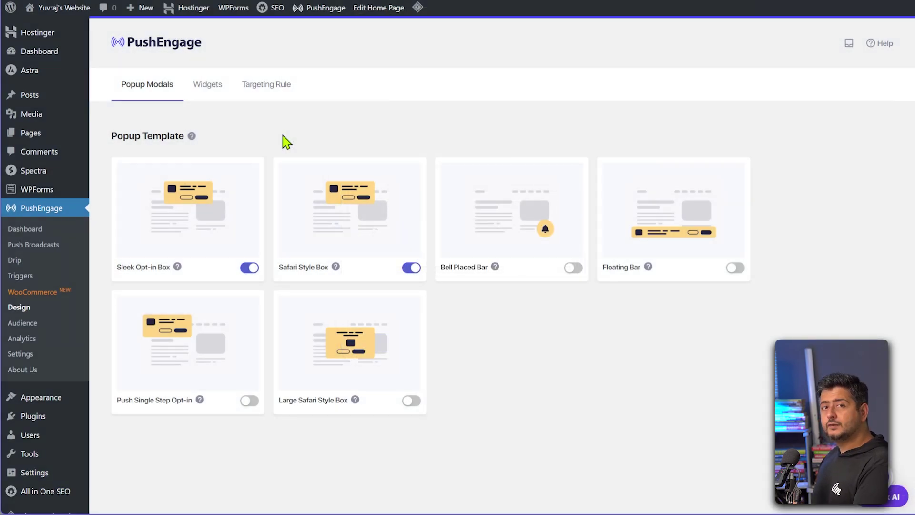
Open the Sleek Opt-in Box for editing and set its allow button color to purple #8d14ff
mouse_move(209, 212)
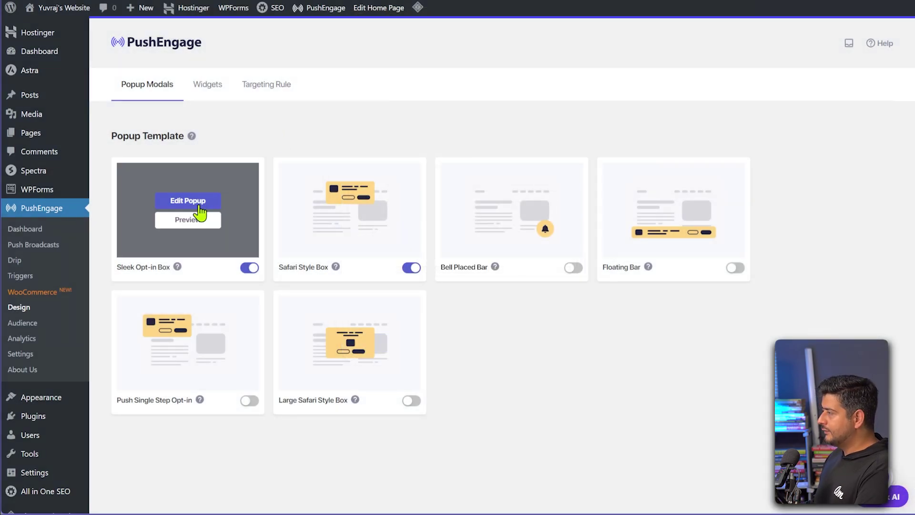
click(190, 202)
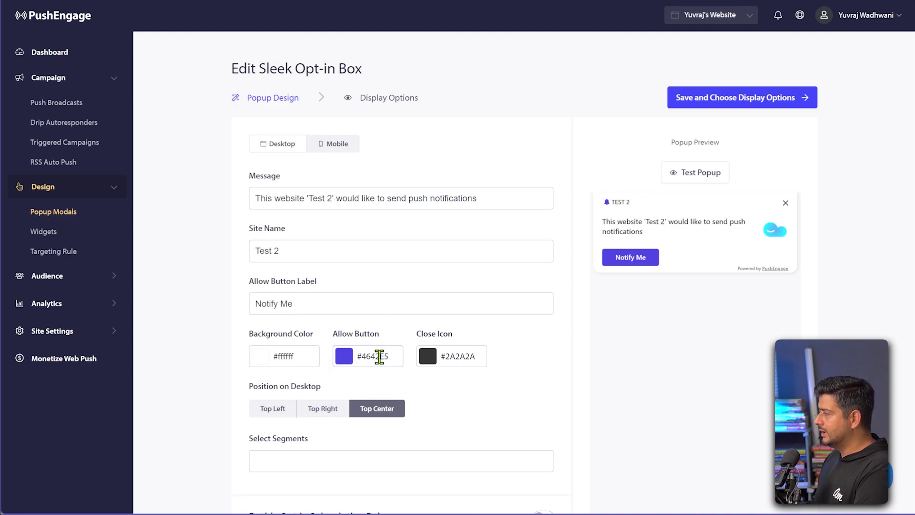
click(346, 359)
drag(413, 179, 427, 155)
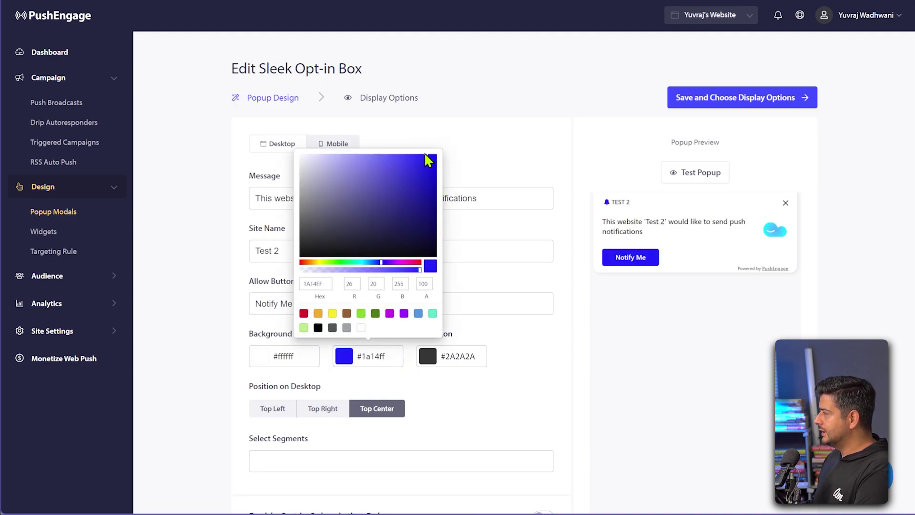
click(382, 262)
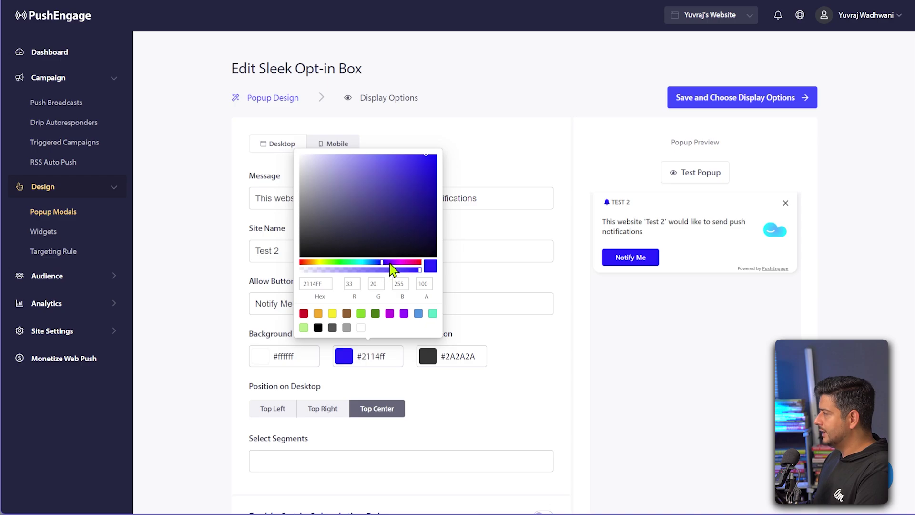
click(402, 263)
click(392, 263)
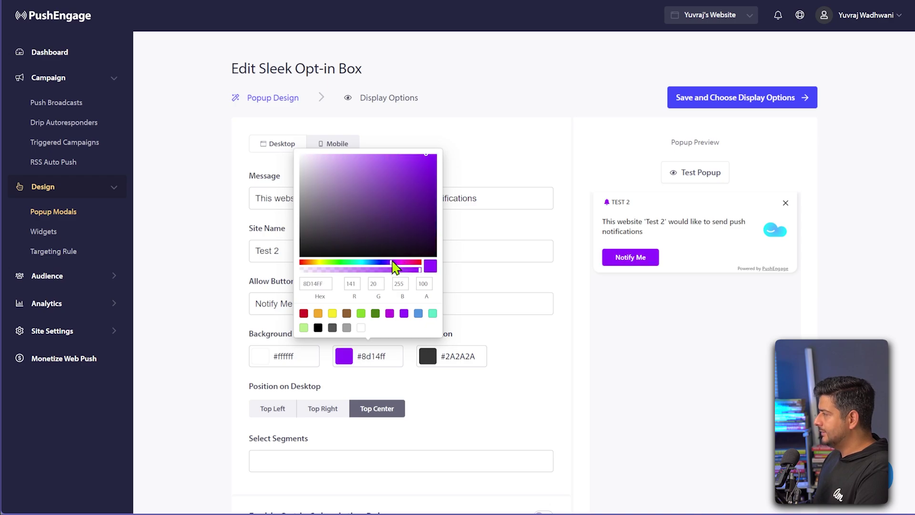
click(563, 315)
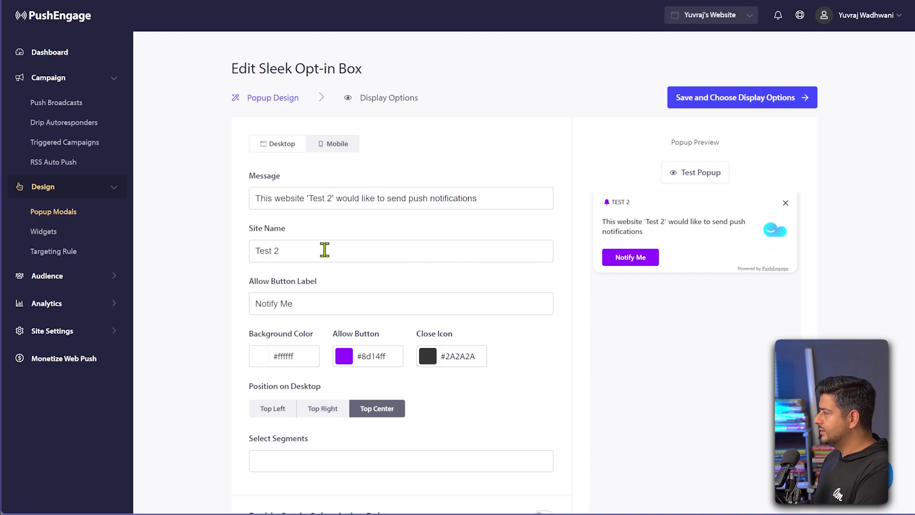
Replace the popup's site name with the owner's first name in possessive form followed by "News Site"
drag(323, 248, 217, 251)
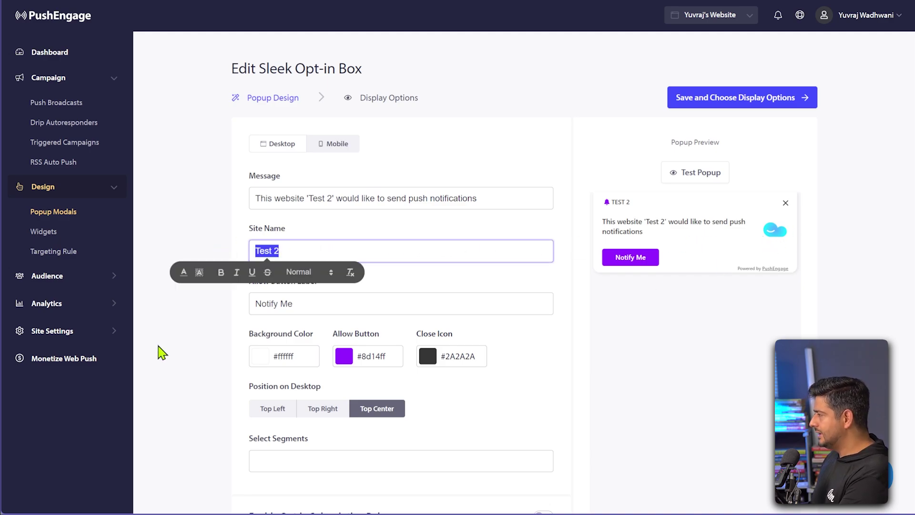
text(Yuvraj)
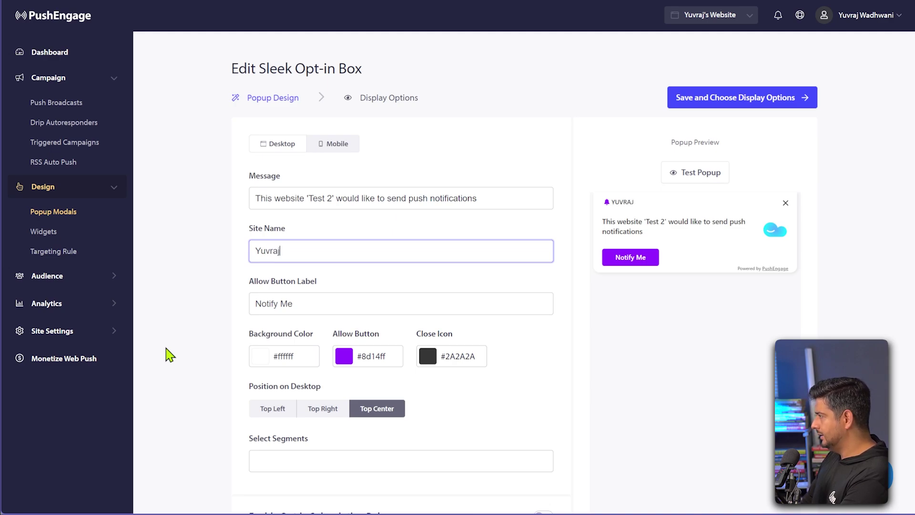
text('s News )
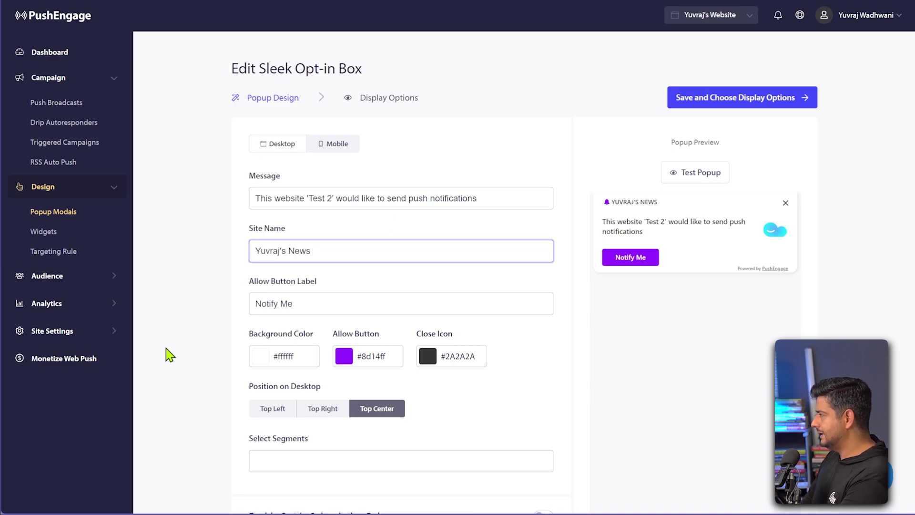
text(Site)
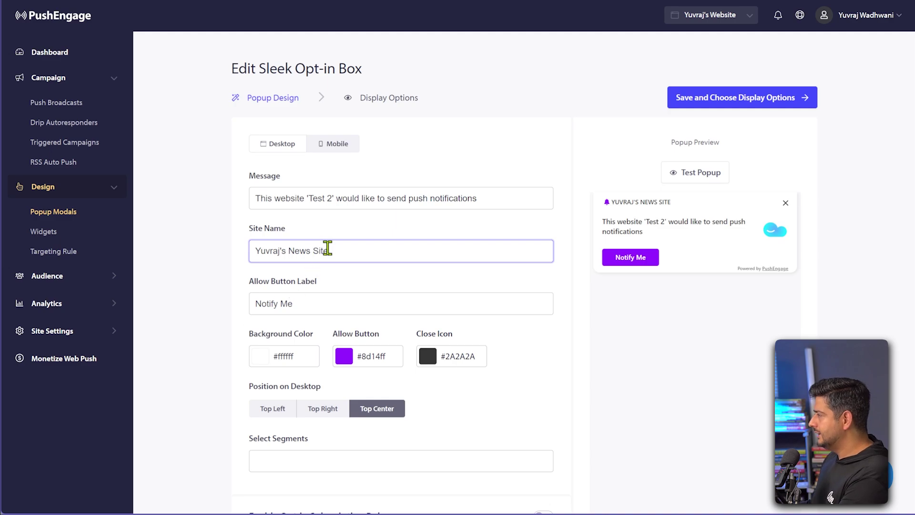
Copy the new site name into the popup message in place of "This website 'Test 2'"
drag(329, 249, 203, 251)
key(ctrl+c)
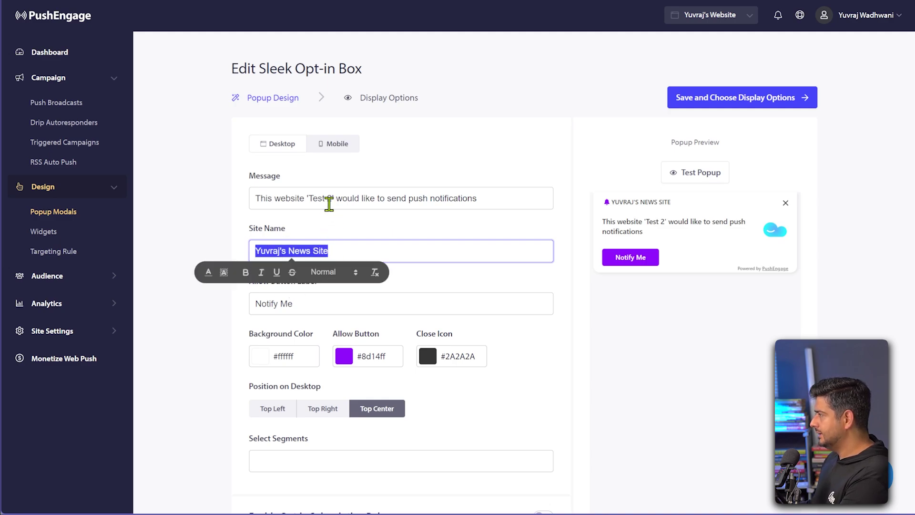
click(309, 199)
double_click(315, 198)
click(335, 198)
drag(335, 198, 246, 199)
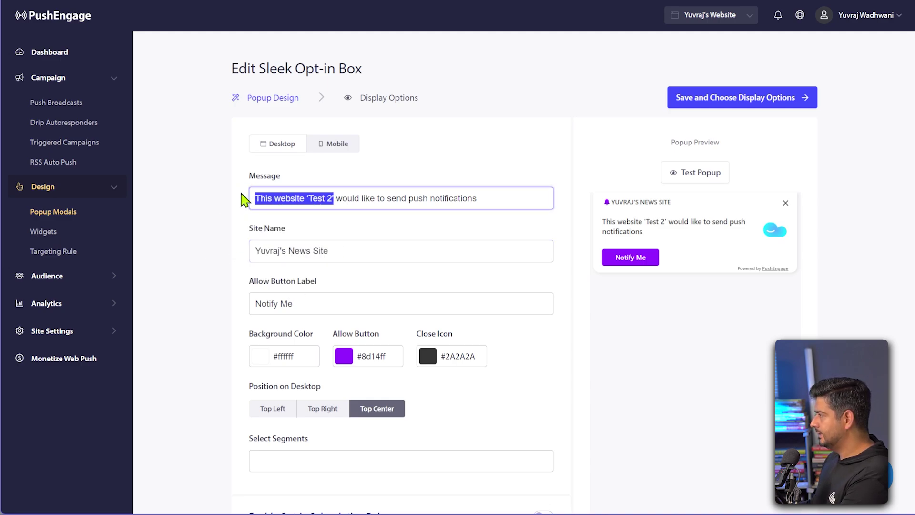
key(ctrl+v)
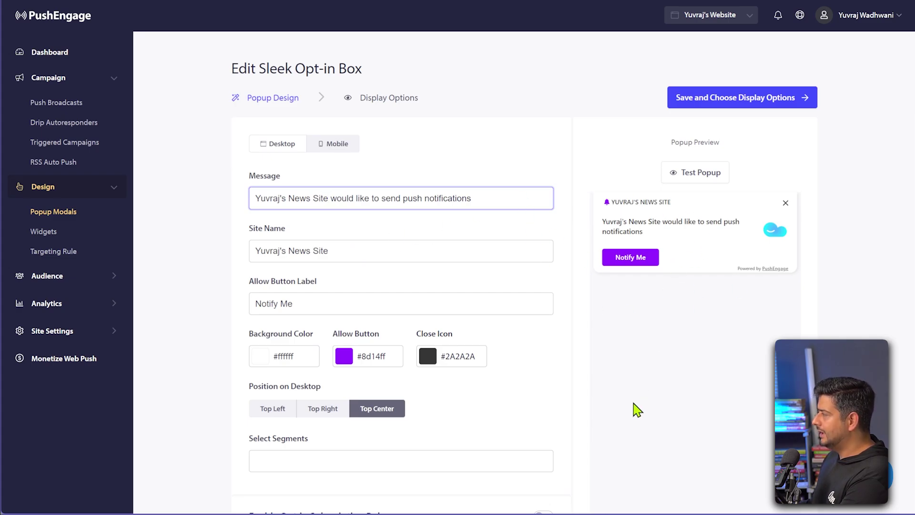
Check the popup's opt-in rules, subscription overlay and reminder prompt options, and save the Sleek Opt-in Box design
scroll(565, 398, down, 2)
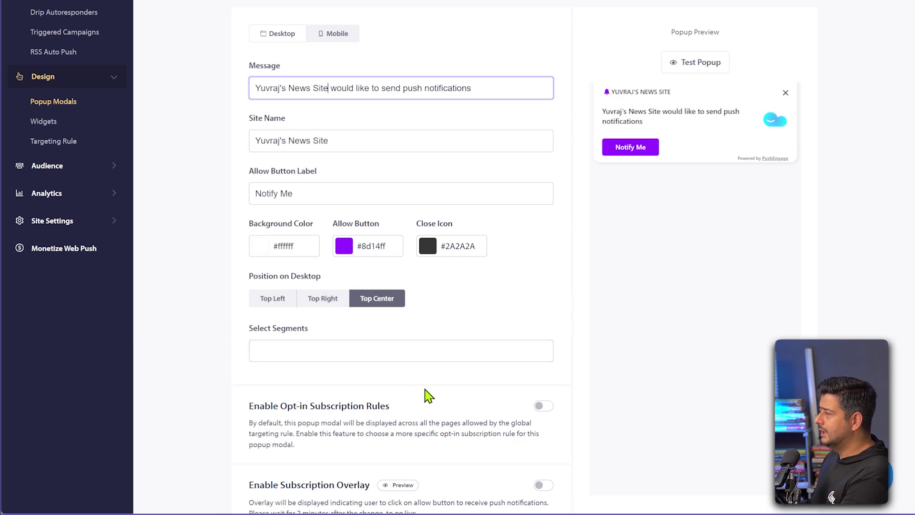
scroll(586, 359, down, 4)
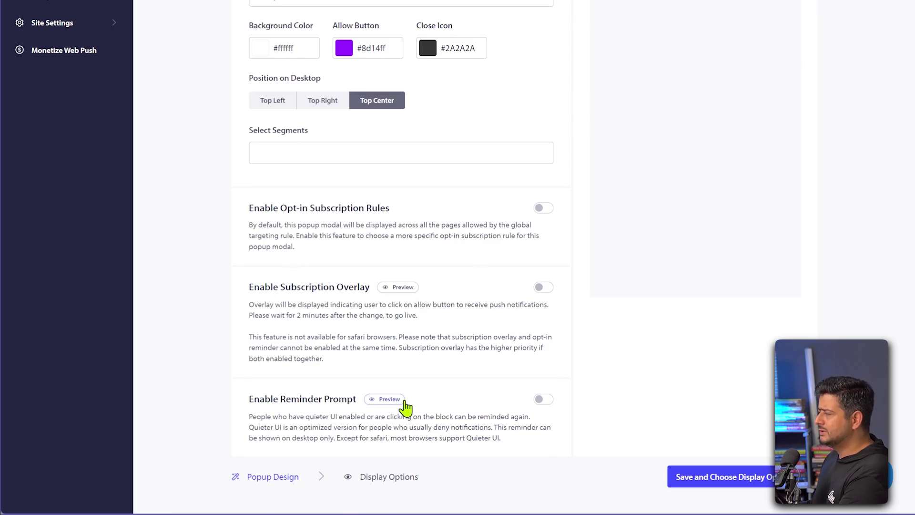
scroll(466, 392, up, 6)
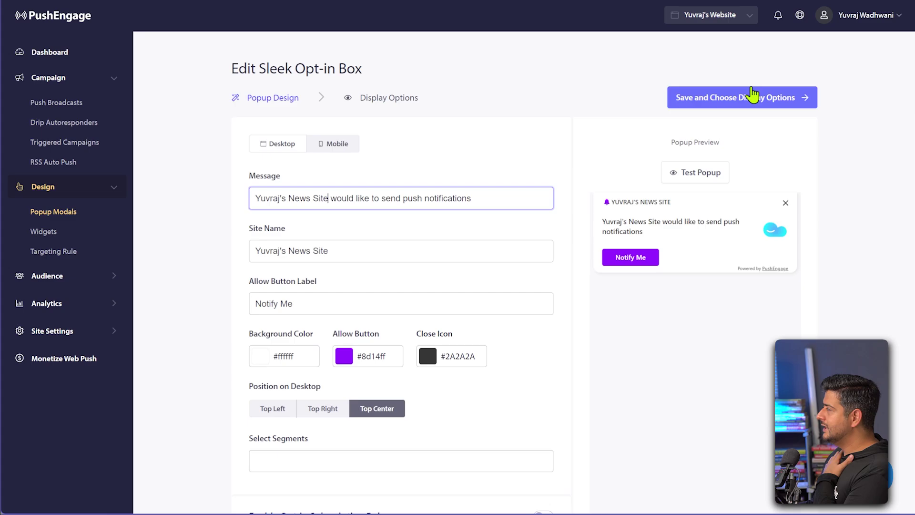
click(737, 101)
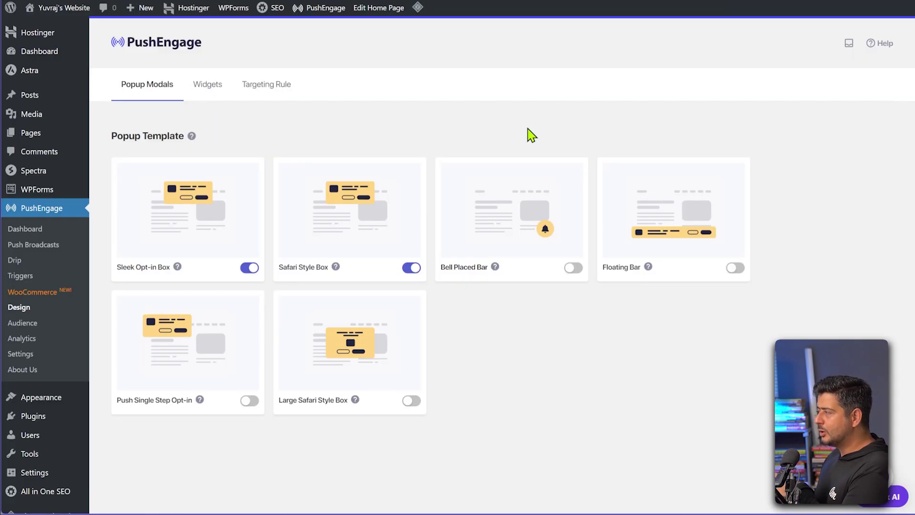
Look over the subscription management and subscriber recovery widgets and return to the popup modals
mouse_move(740, 253)
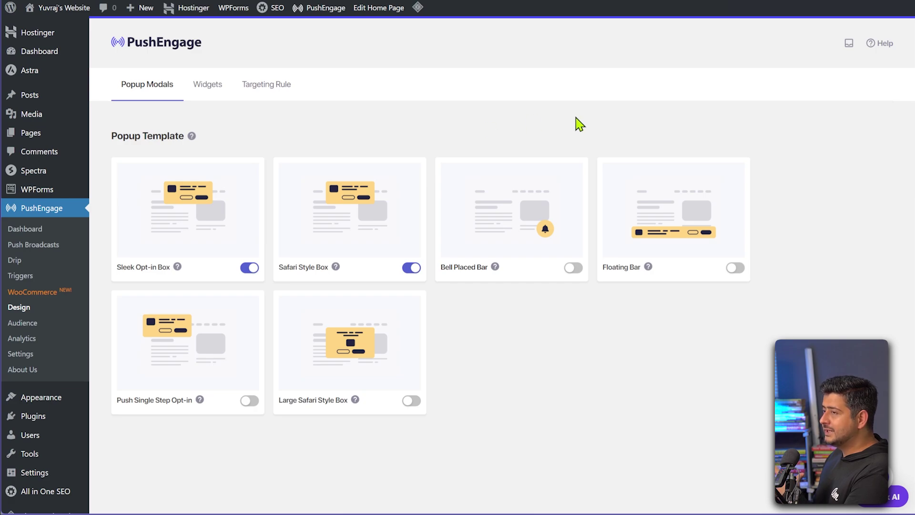
click(215, 99)
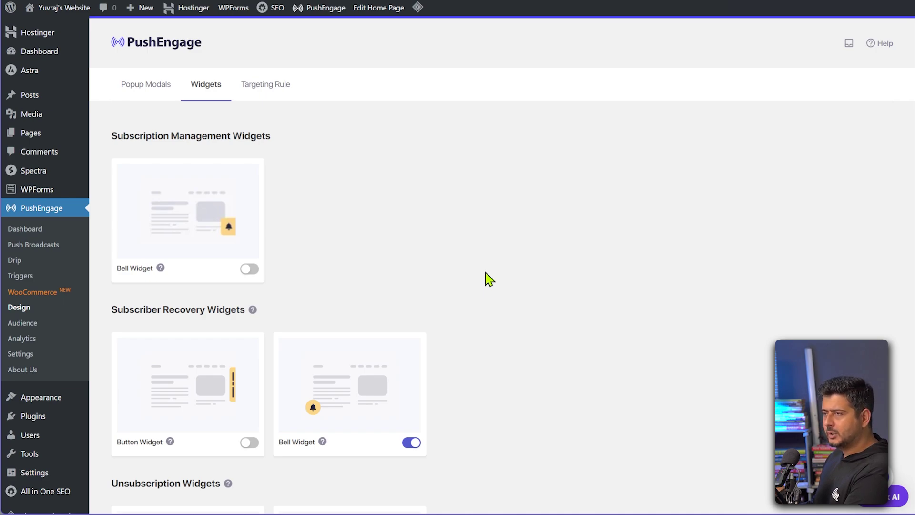
click(158, 99)
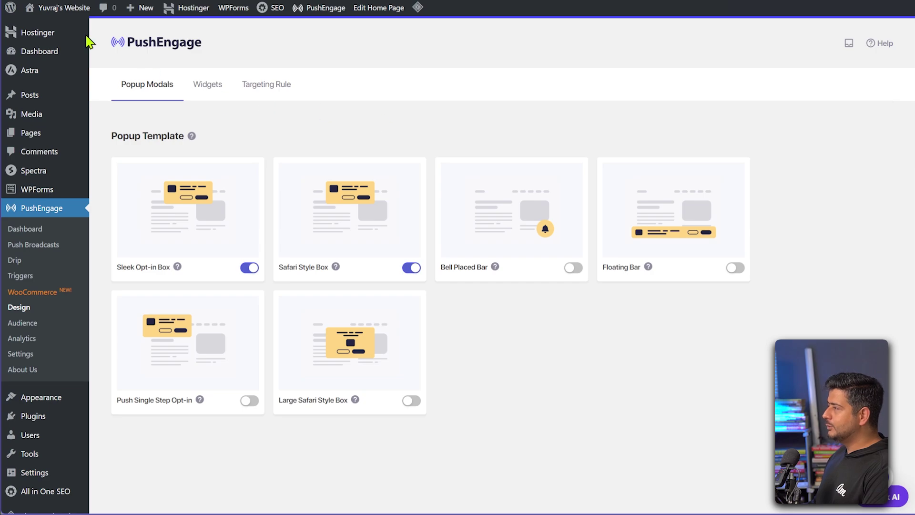
Visit the live site and subscribe to its push notifications, allowing them in both the opt-in popup and the browser's permission request
mouse_move(57, 7)
right_click(46, 27)
click(55, 35)
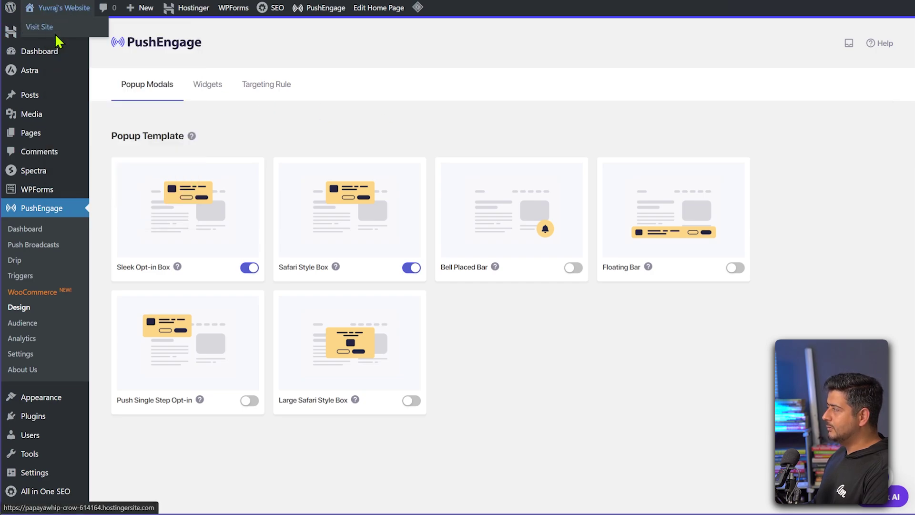
click(653, 0)
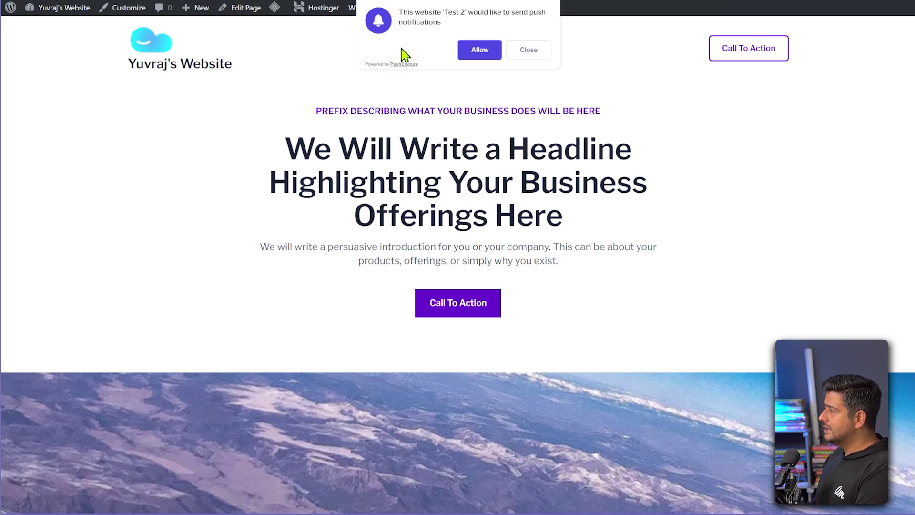
click(482, 51)
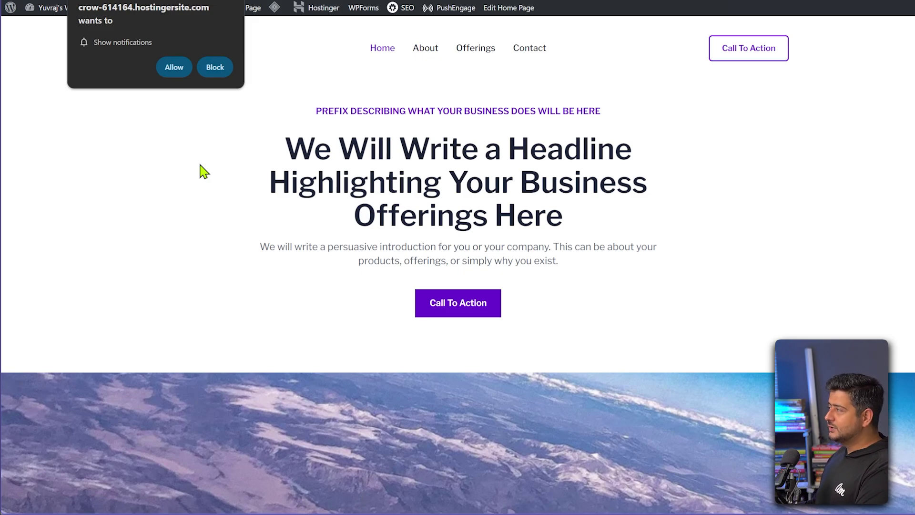
click(174, 67)
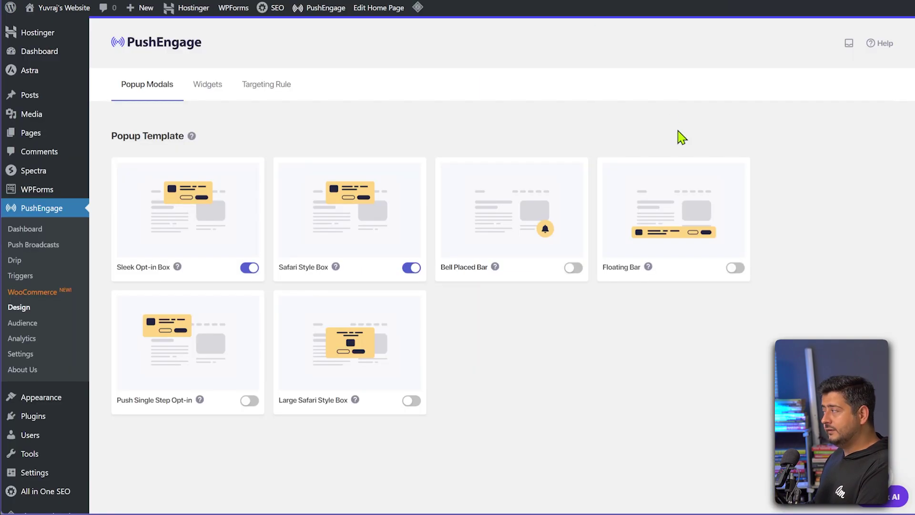
Open the push broadcasts, look over the blank form for a new broadcast, and return to the broadcast list
click(56, 246)
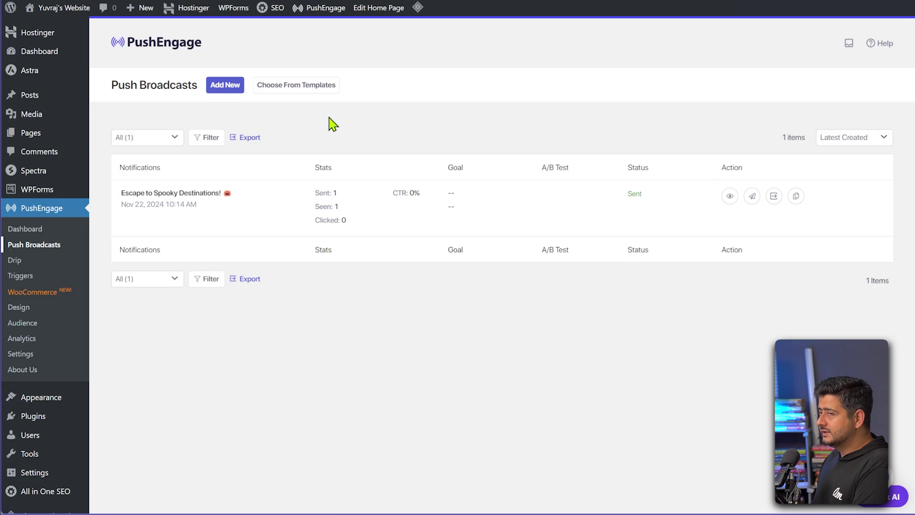
click(233, 91)
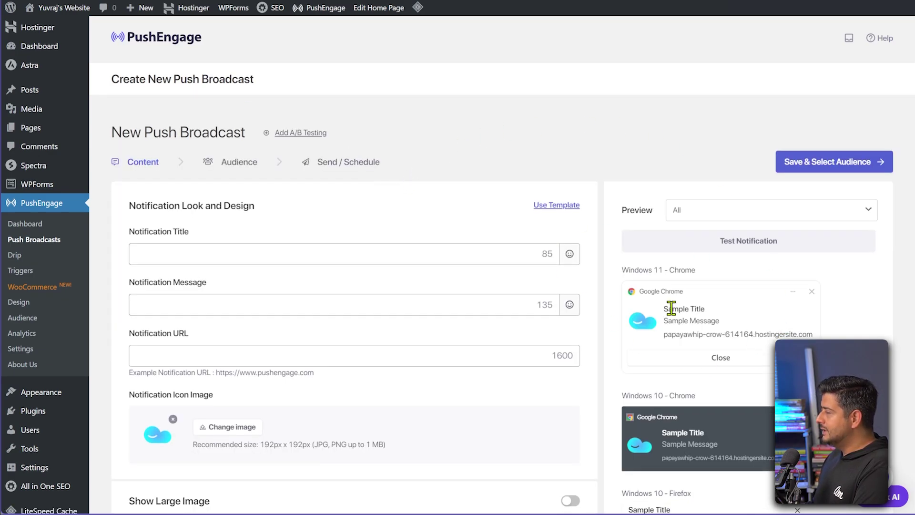
scroll(663, 320, down, 10)
scroll(628, 364, up, 10)
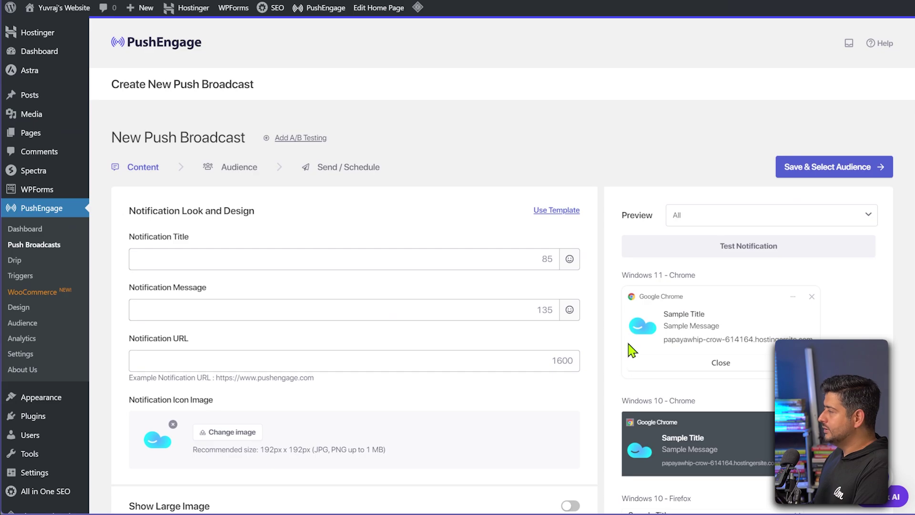
click(34, 244)
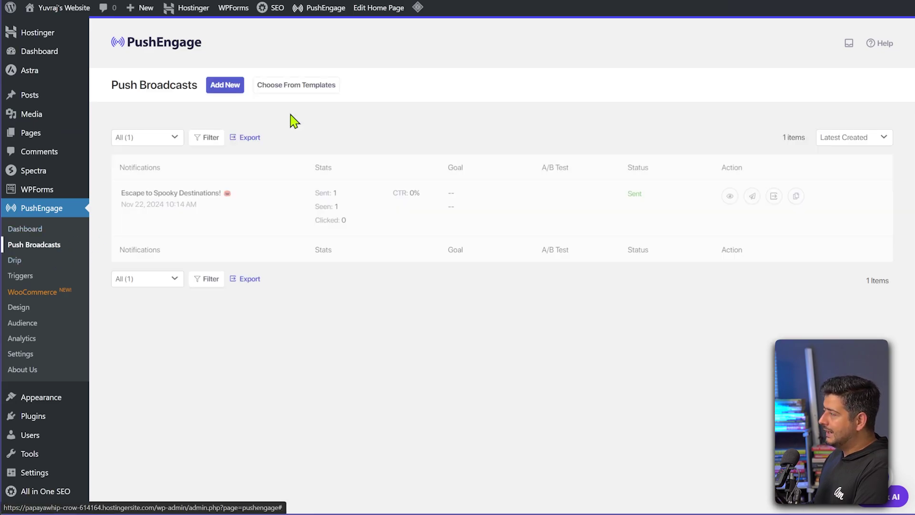
Open the push broadcast templates and browse the Holiday Campaigns designs from Halloween through New Year
click(308, 92)
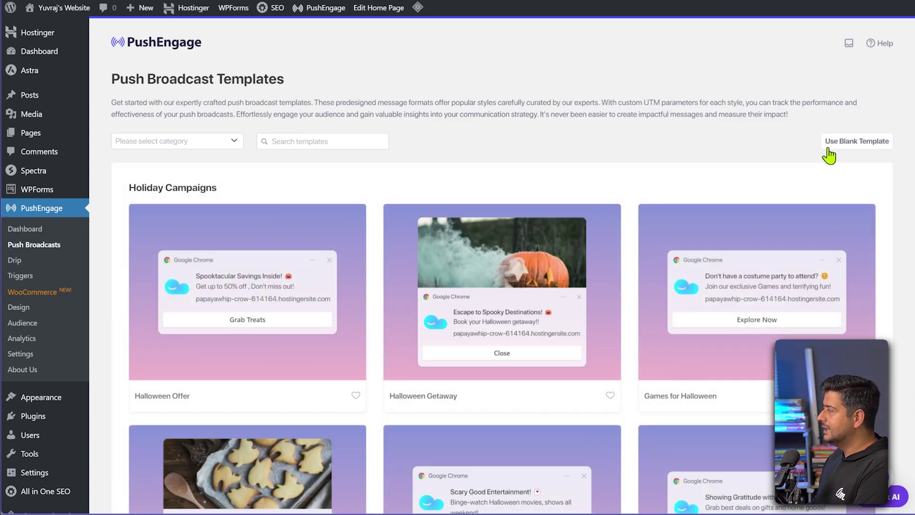
scroll(883, 200, down, 20)
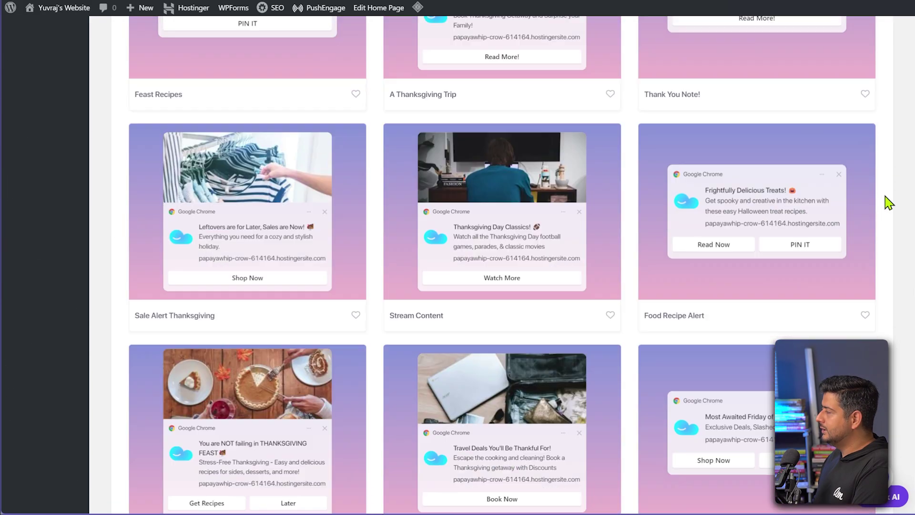
scroll(897, 255, up, 20)
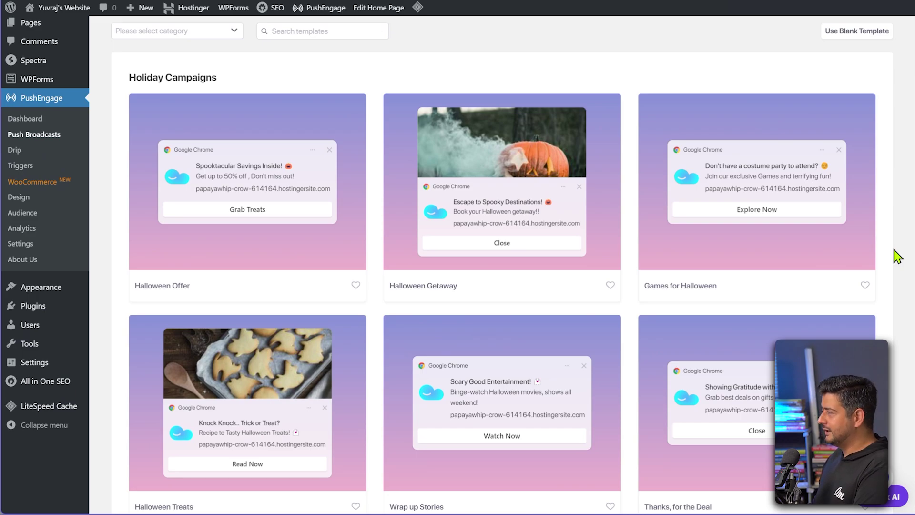
mouse_move(699, 210)
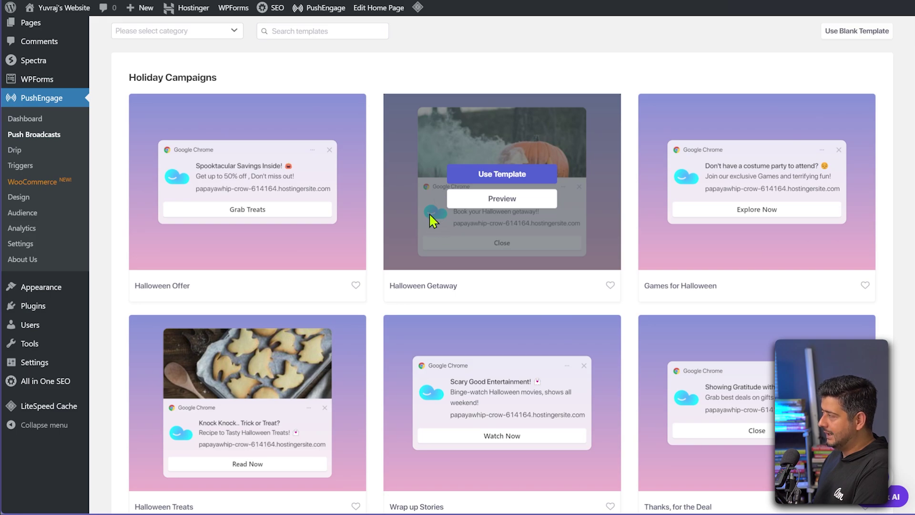
scroll(623, 231, down, 15)
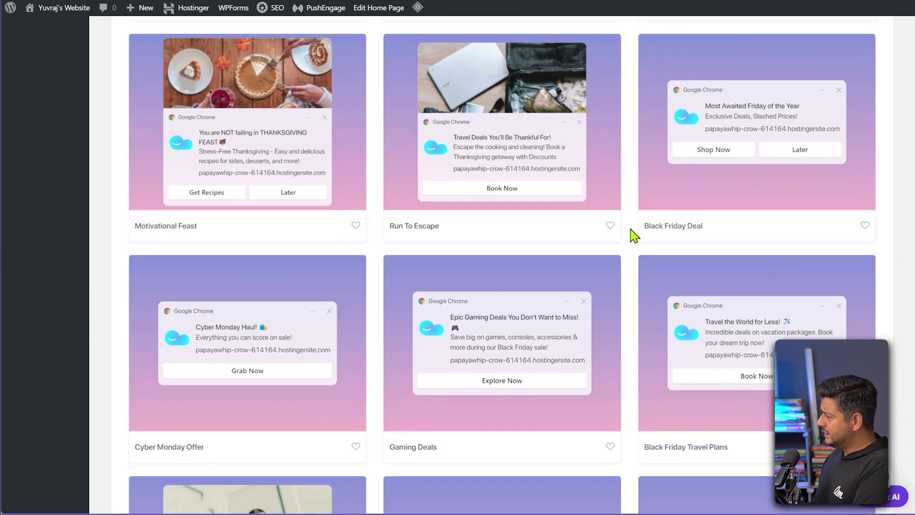
scroll(634, 235, down, 9)
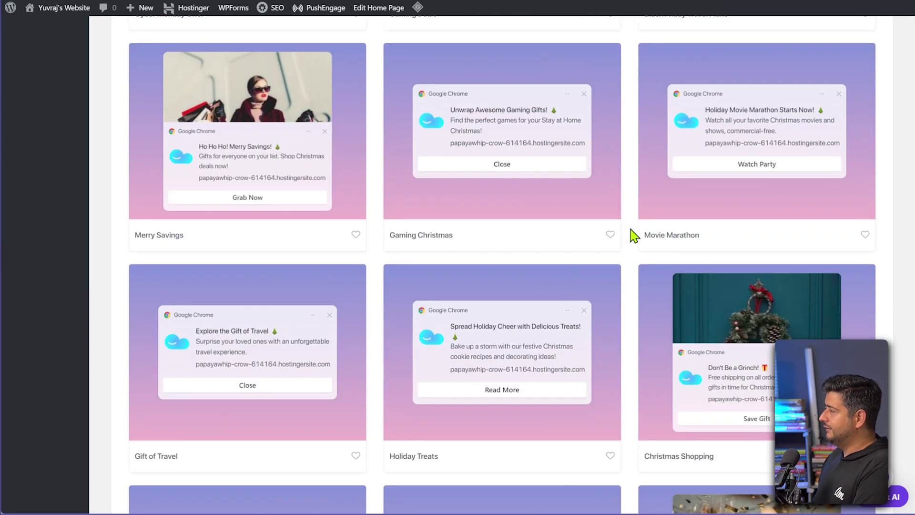
scroll(634, 235, down, 5)
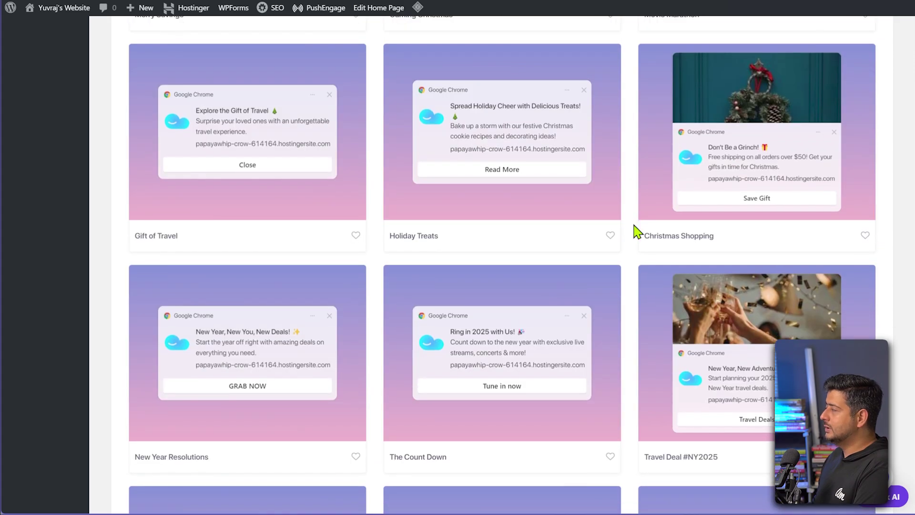
scroll(634, 232, down, 5)
scroll(634, 232, up, 5)
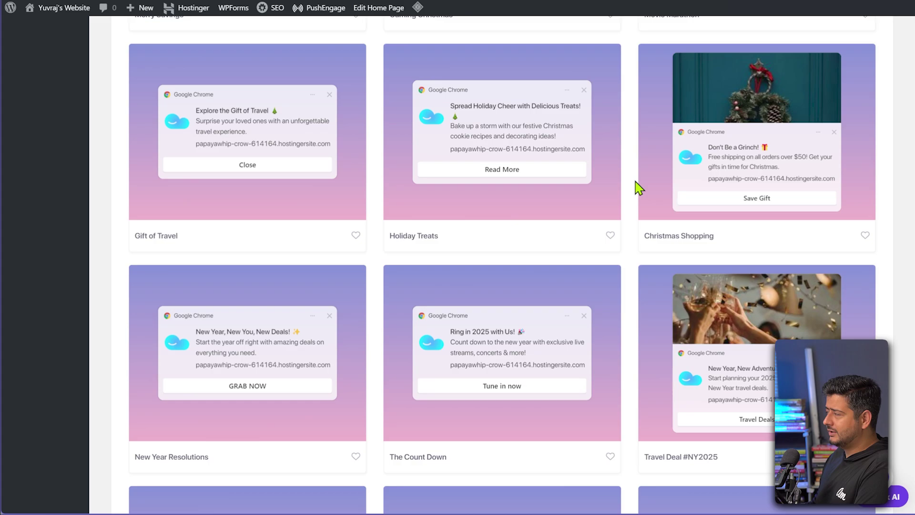
Start a new push broadcast from the Christmas Shopping template
mouse_move(709, 127)
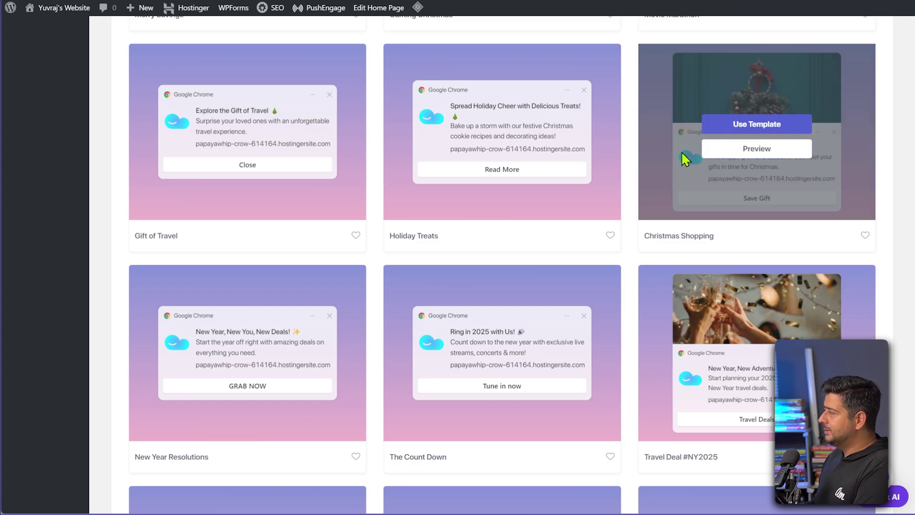
mouse_move(620, 171)
mouse_move(682, 161)
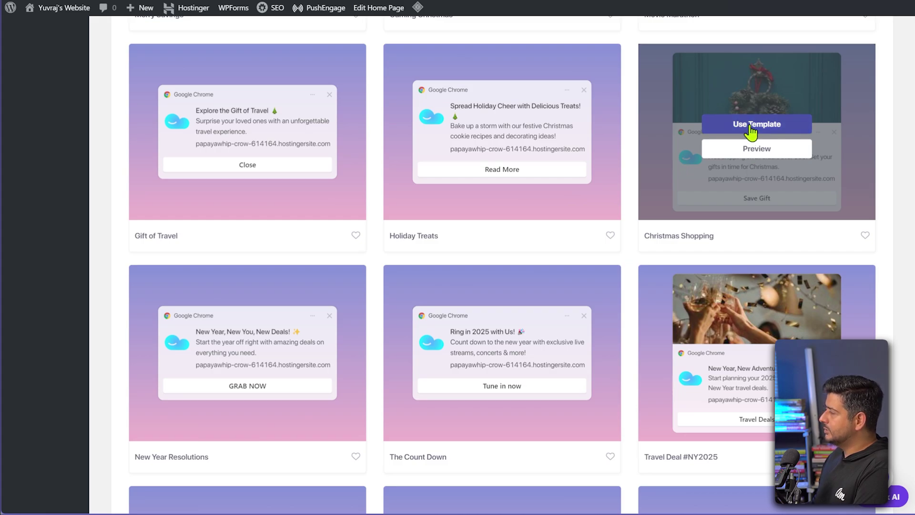
click(751, 157)
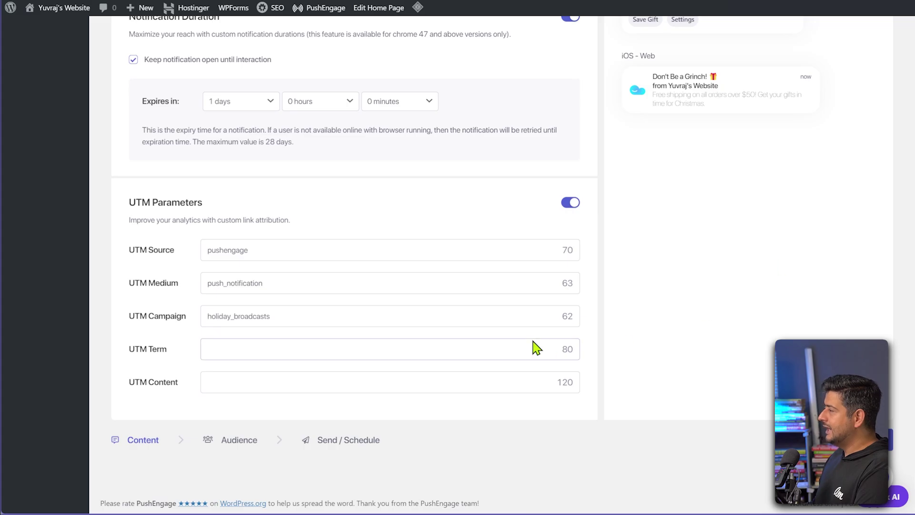
Review the template's notification title, message, URL and icon, comparing the title and message with the Windows 11 Chrome preview
scroll(534, 348, up, 6)
scroll(534, 348, up, 15)
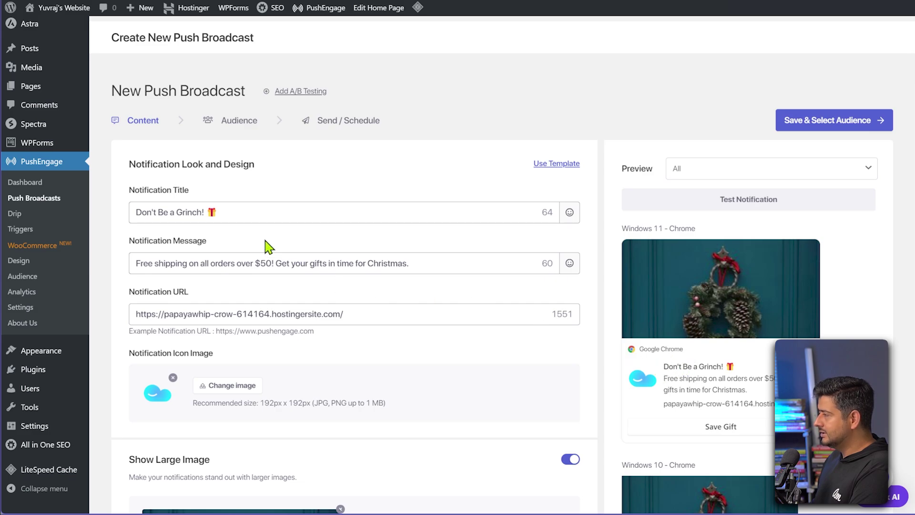
drag(154, 213, 193, 213)
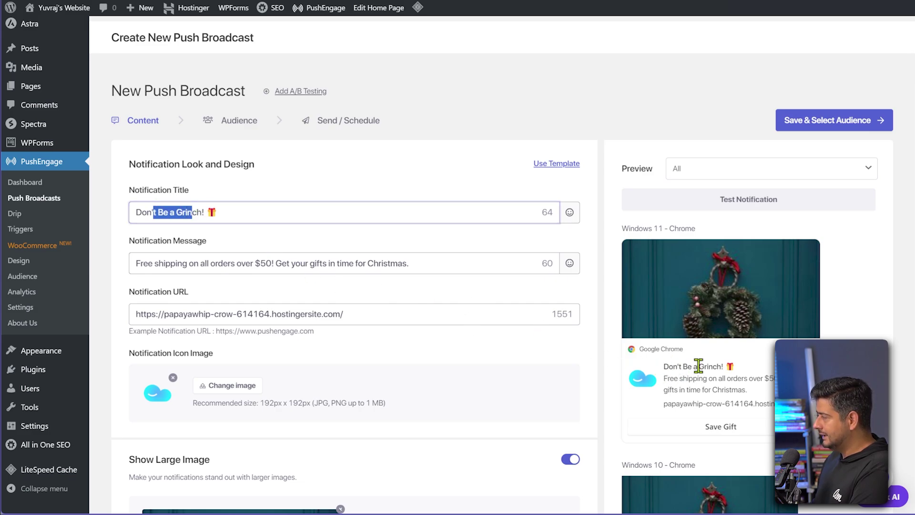
drag(165, 261, 400, 261)
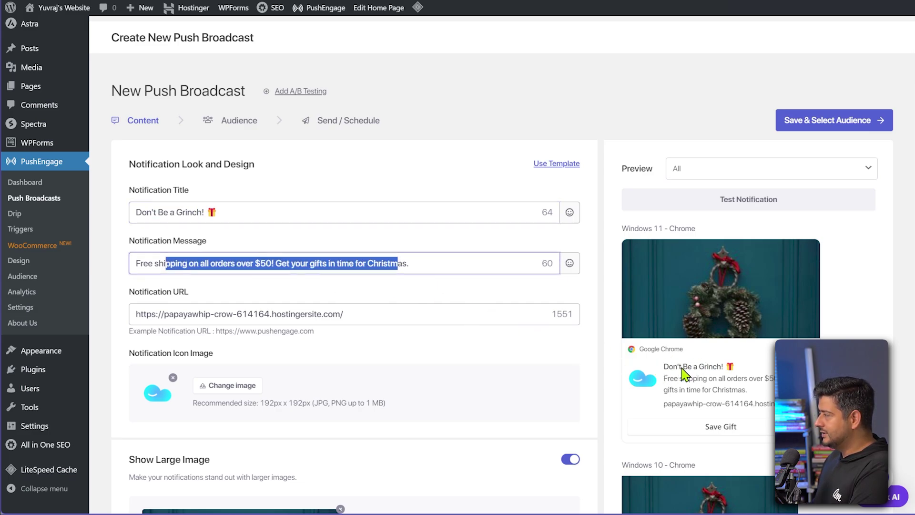
drag(684, 378, 723, 388)
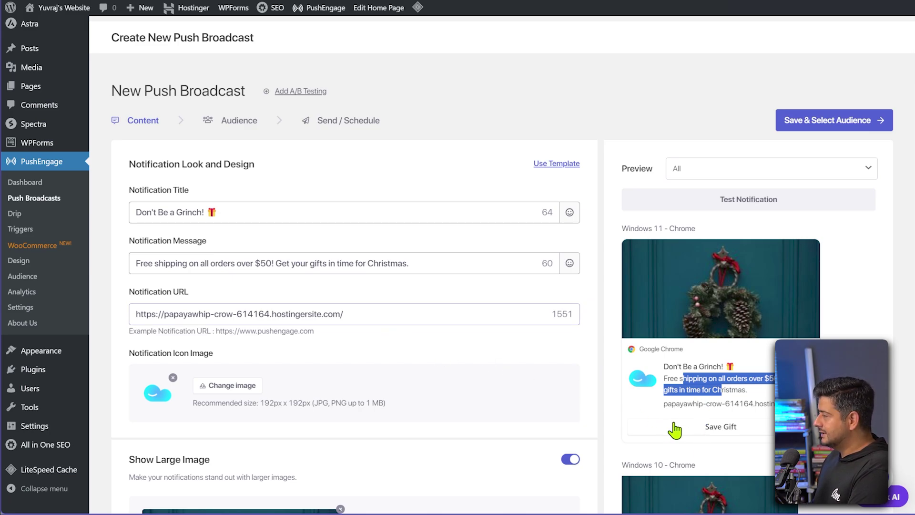
click(604, 312)
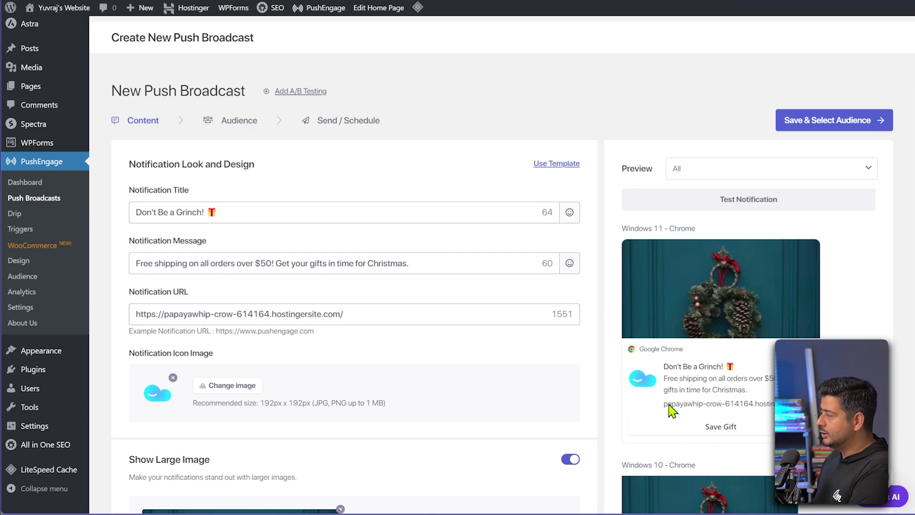
scroll(564, 366, down, 1)
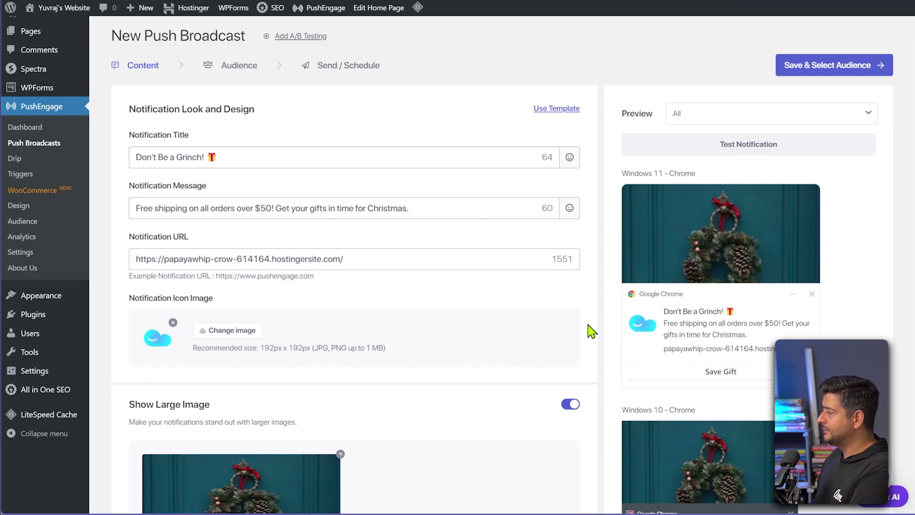
scroll(590, 329, down, 3)
scroll(602, 353, up, 2)
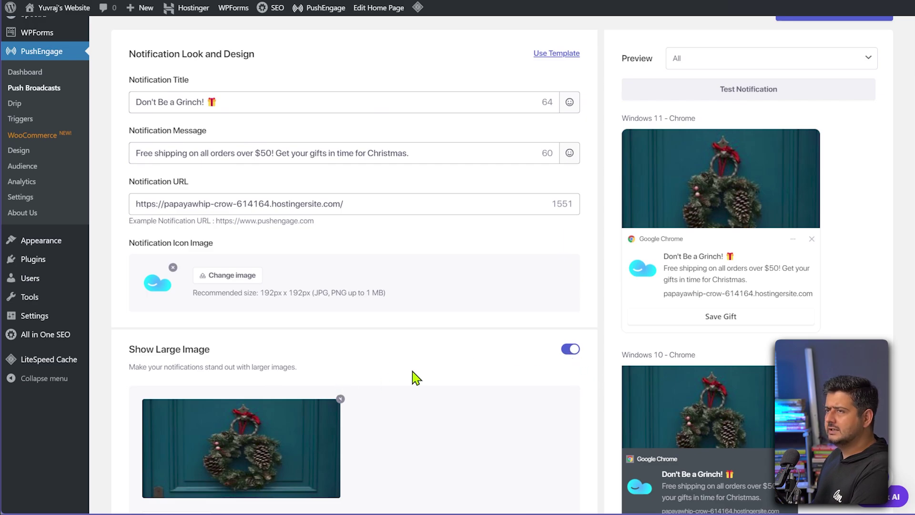
Turn off the large image to check the notification preview without it, and turn it back on
scroll(415, 377, down, 3)
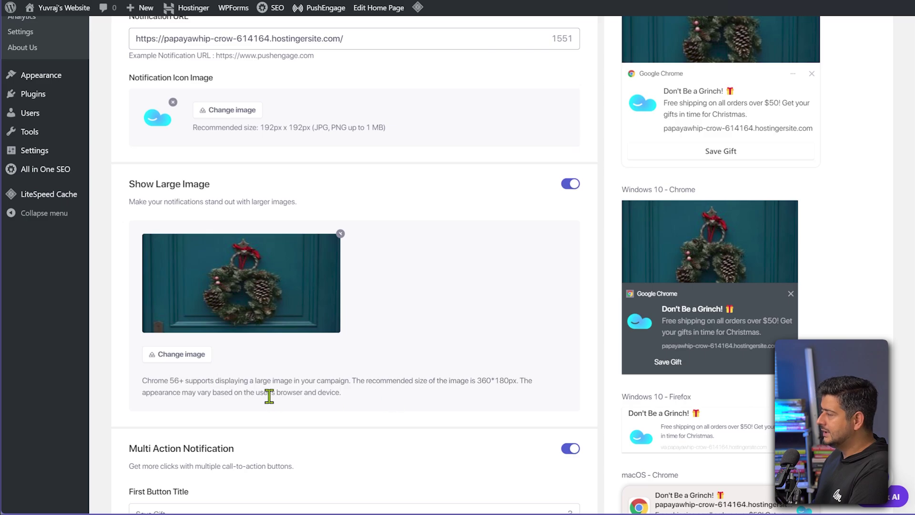
scroll(431, 409, up, 1)
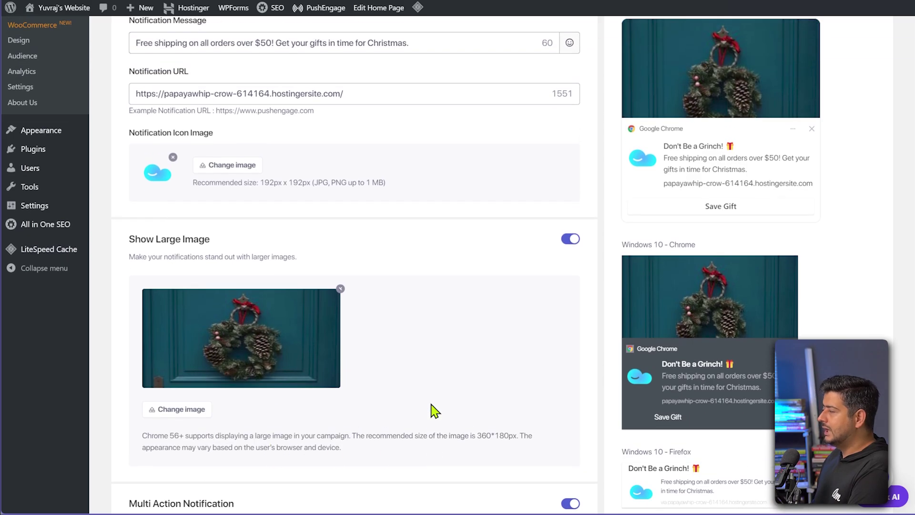
click(570, 238)
scroll(691, 305, up, 4)
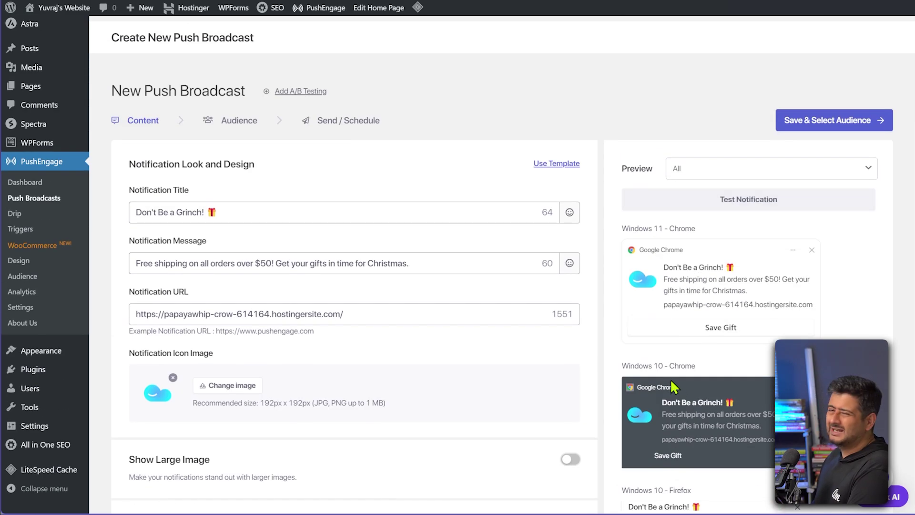
scroll(579, 365, down, 3)
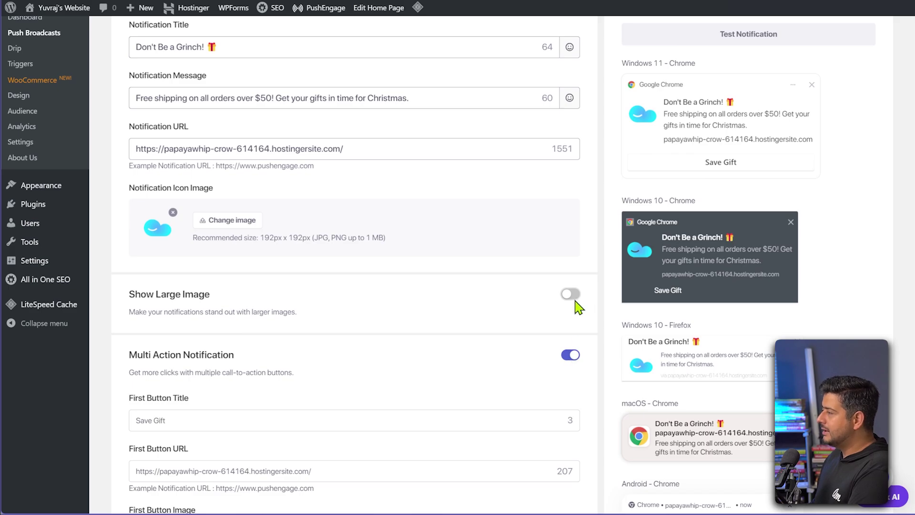
click(572, 294)
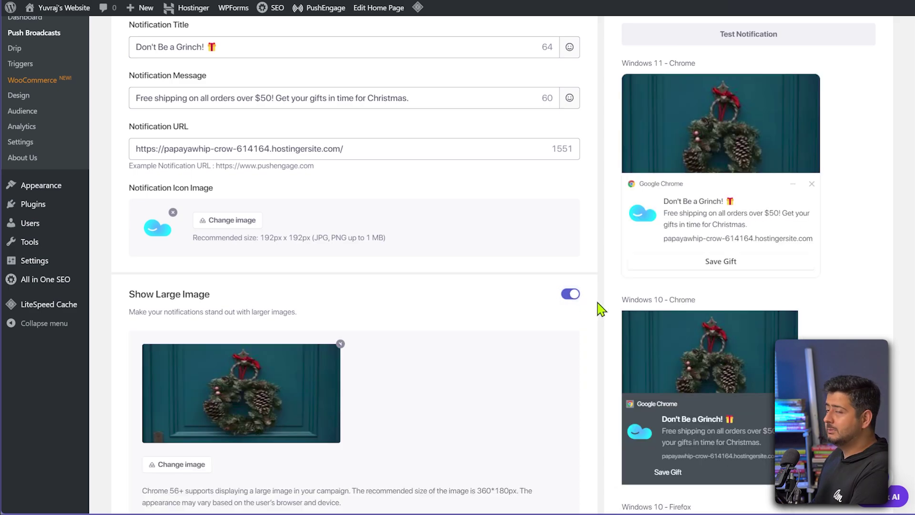
Look through the notification previews for the different platforms and turn off Multi Action Notification for the broadcast
scroll(601, 309, down, 3)
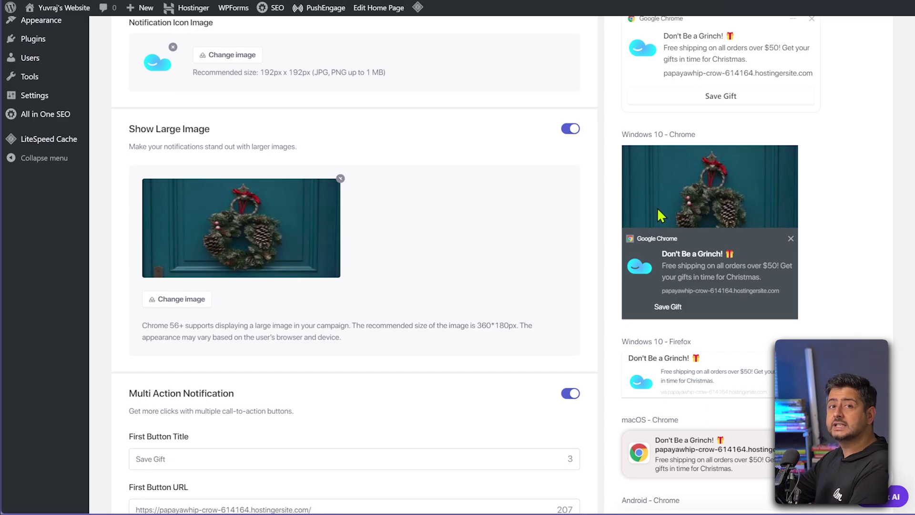
scroll(602, 265, down, 2)
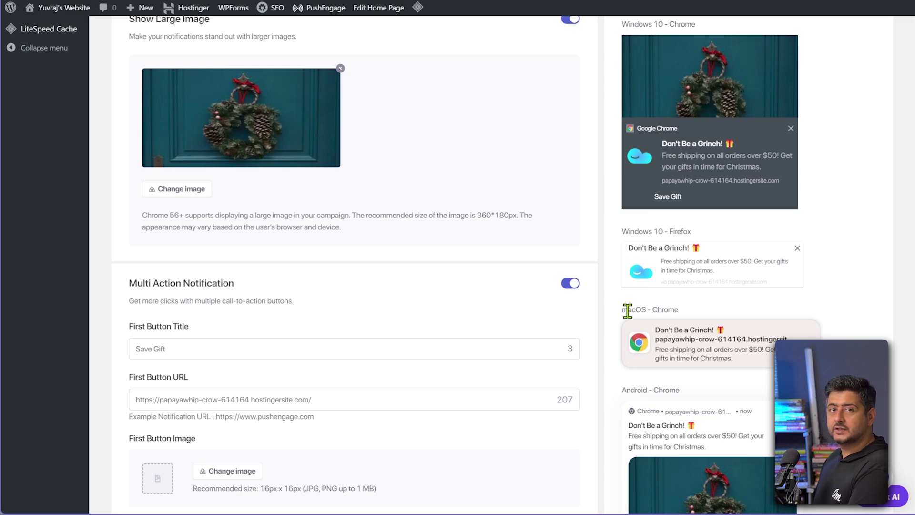
scroll(570, 317, down, 1)
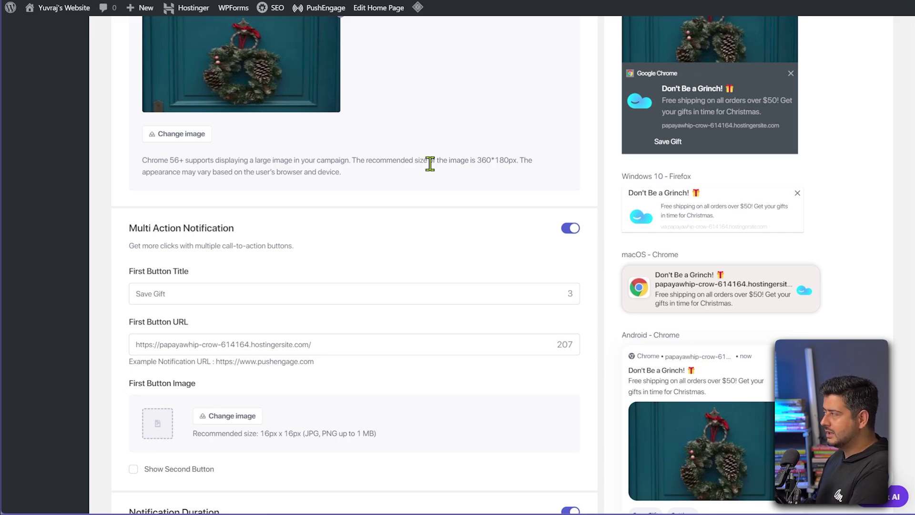
scroll(457, 210, up, 7)
scroll(496, 302, down, 4)
scroll(498, 305, down, 5)
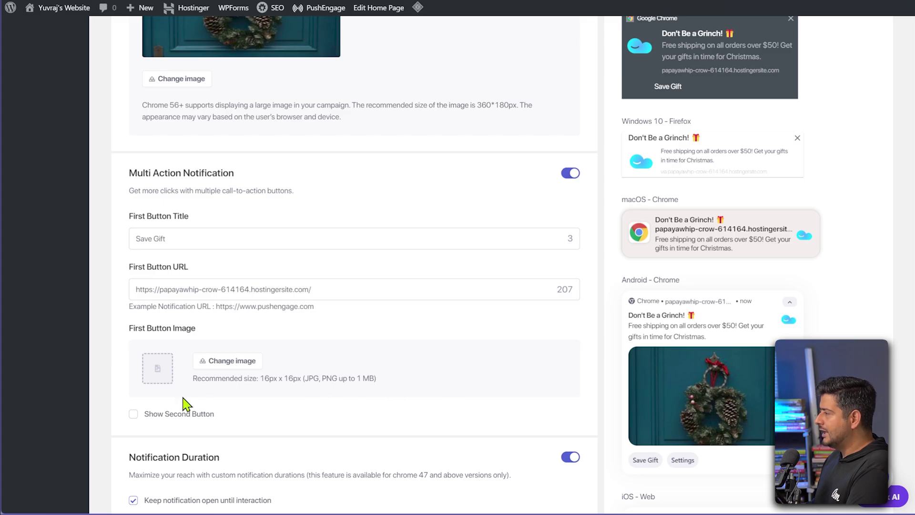
click(570, 174)
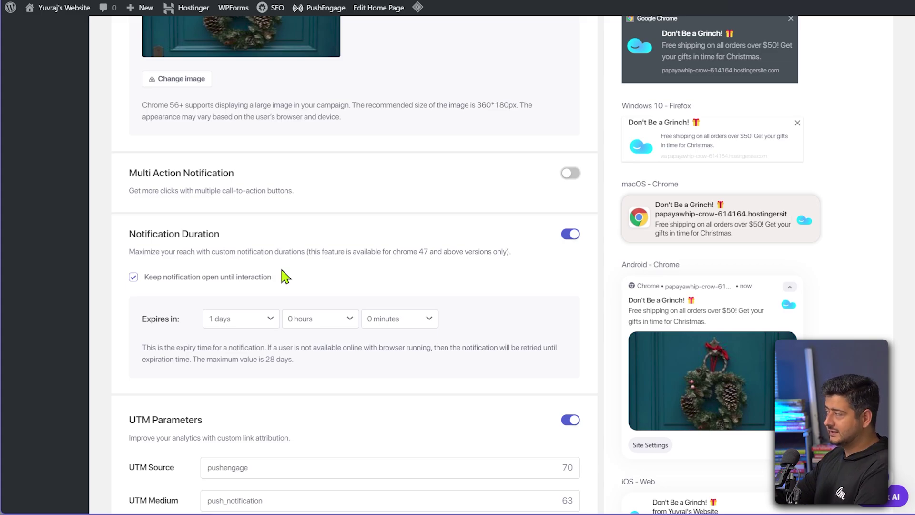
Check the broadcast's notification duration and UTM parameters, and return to its notification title and message
scroll(291, 277, down, 5)
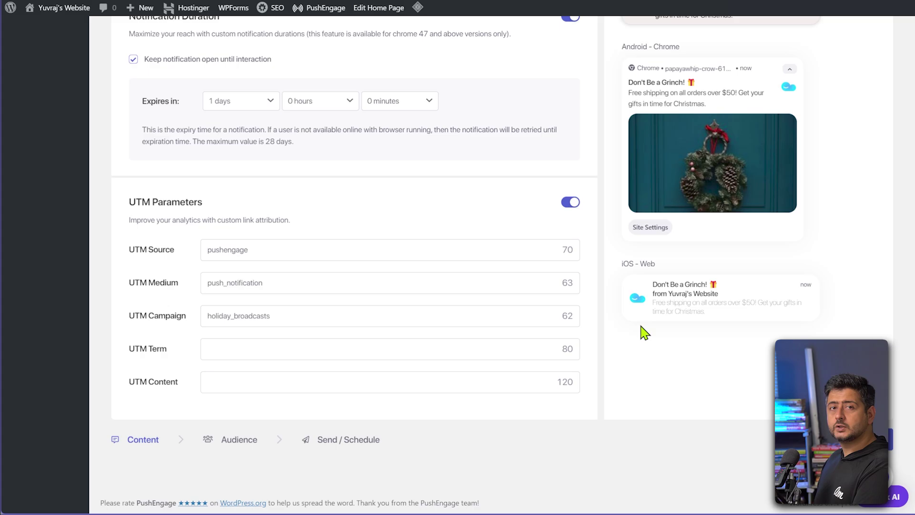
scroll(603, 346, up, 10)
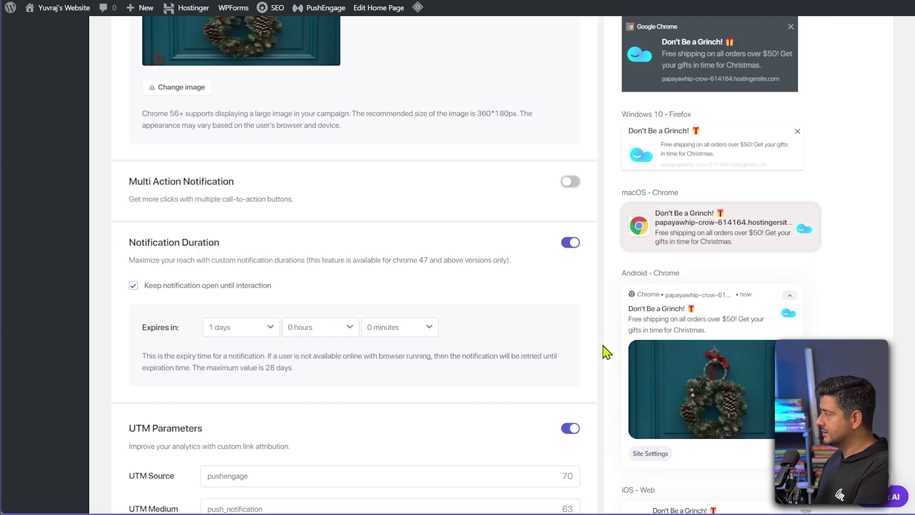
scroll(603, 346, up, 7)
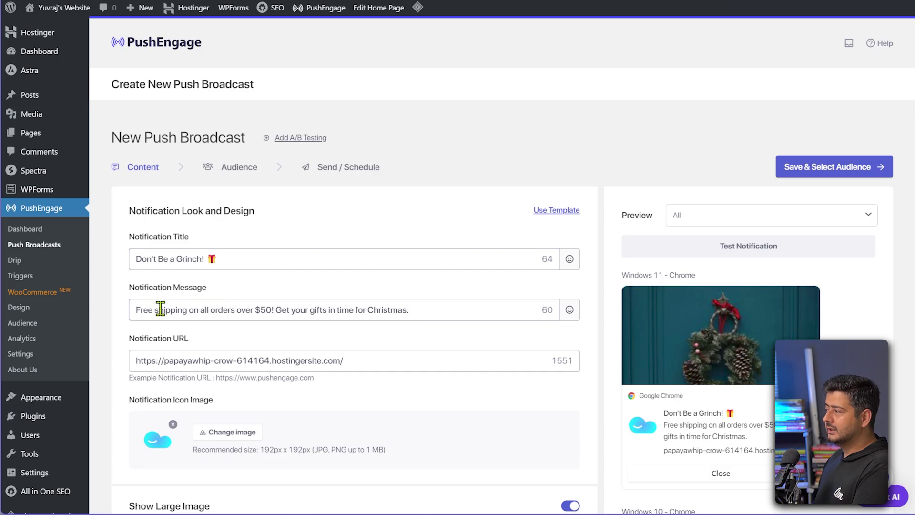
Save the broadcast's content and send the notification immediately to all subscribers
scroll(243, 360, down, 3)
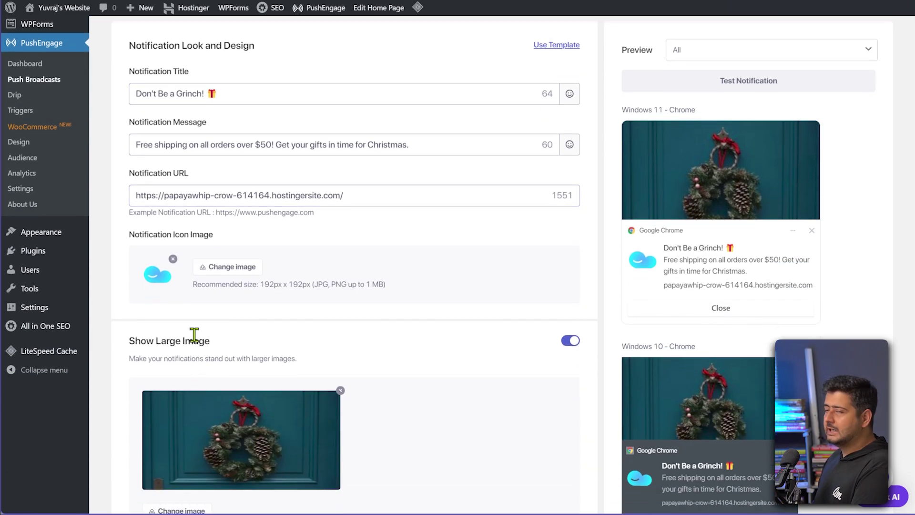
scroll(321, 343, down, 3)
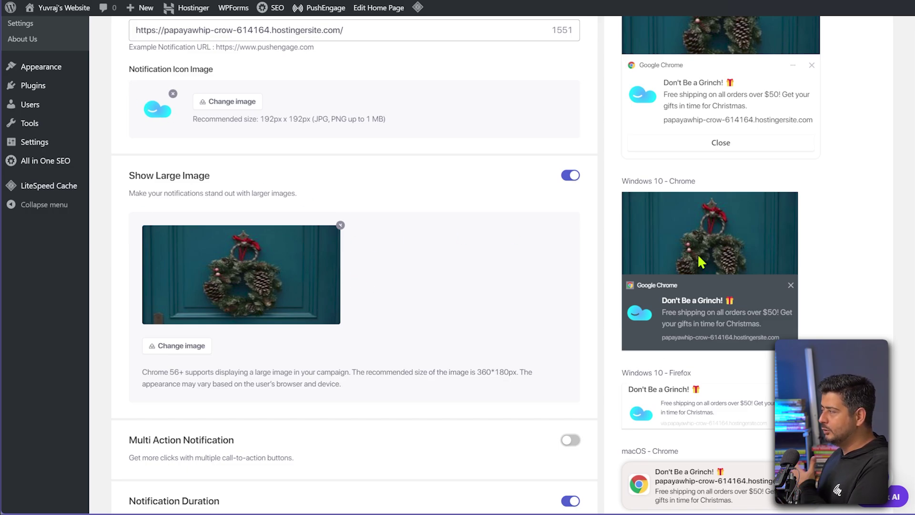
scroll(444, 285, up, 5)
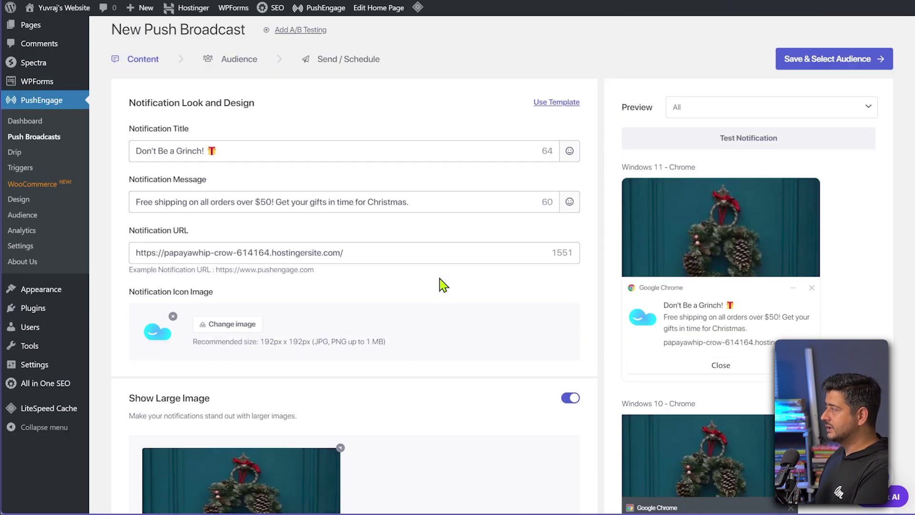
scroll(443, 284, up, 2)
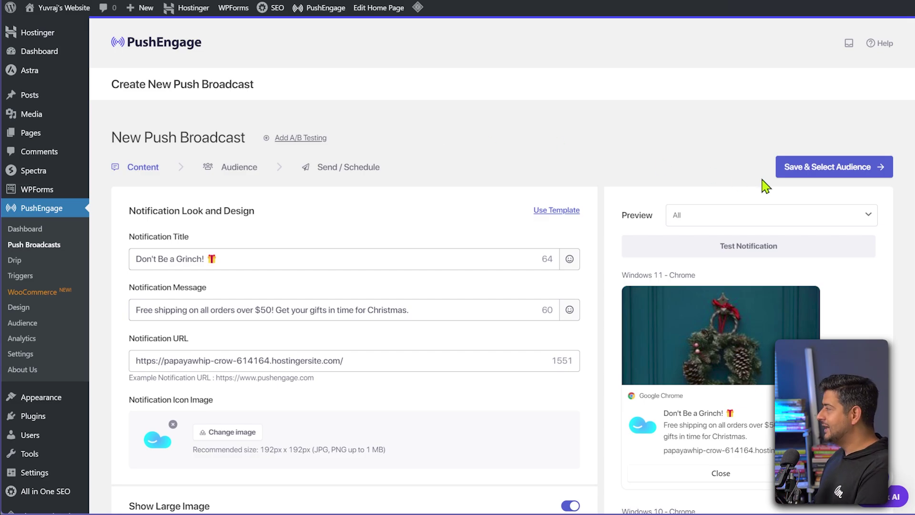
click(808, 181)
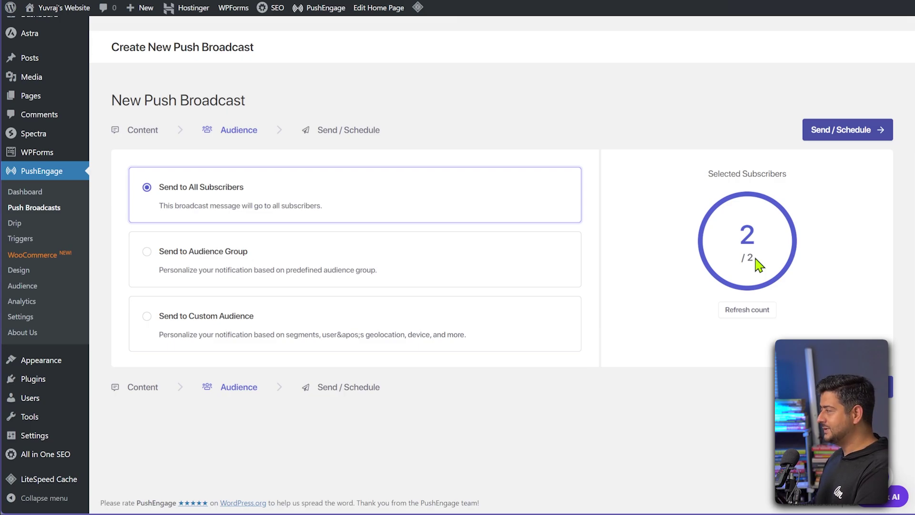
click(836, 137)
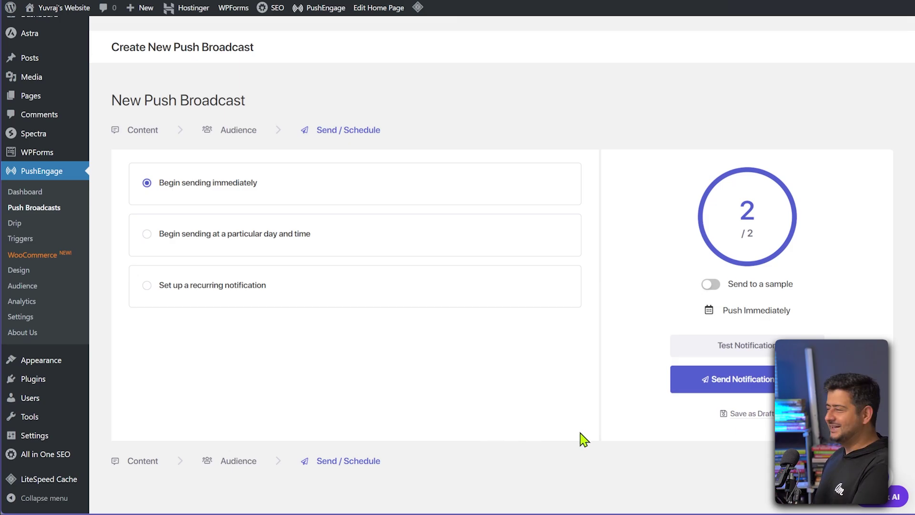
click(709, 383)
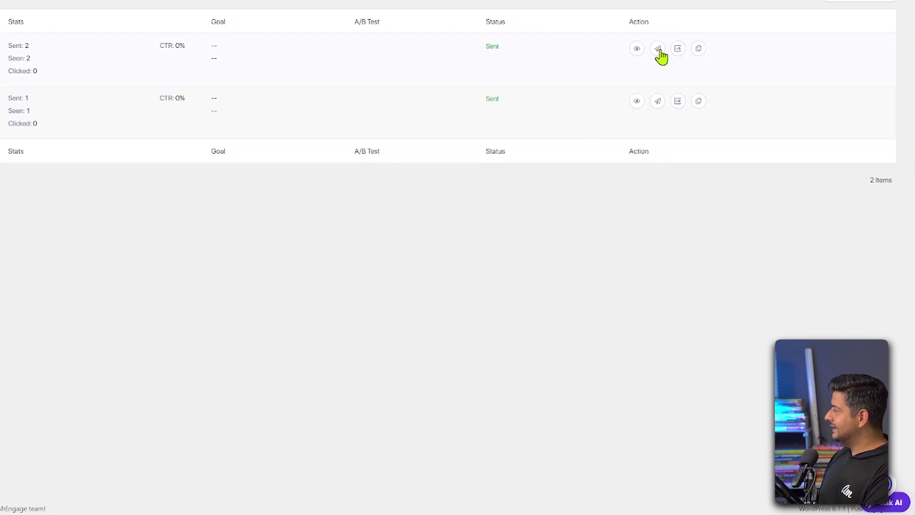
Resend the most recently sent broadcast and open the papayawhip-crow-614164.hostingersite.com desktop notification, dismissing the one from chiefsociety.s1-tastewp.com
click(658, 48)
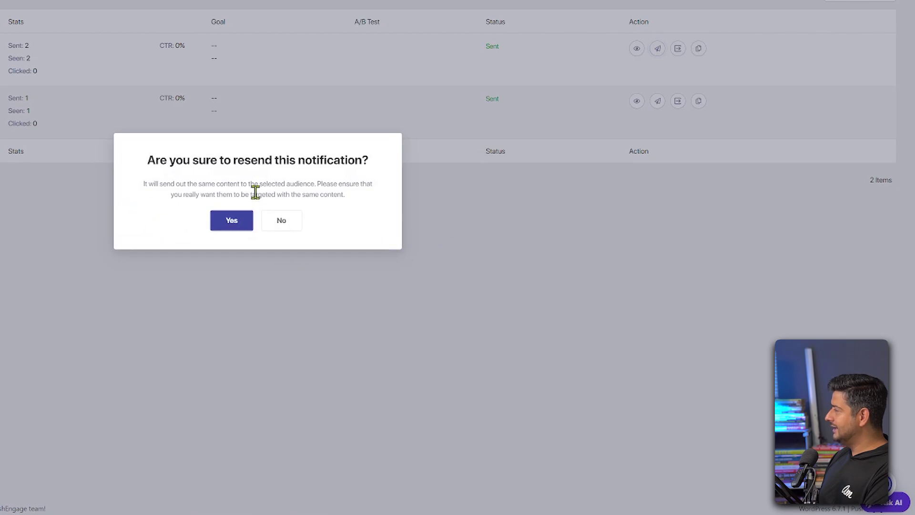
click(224, 221)
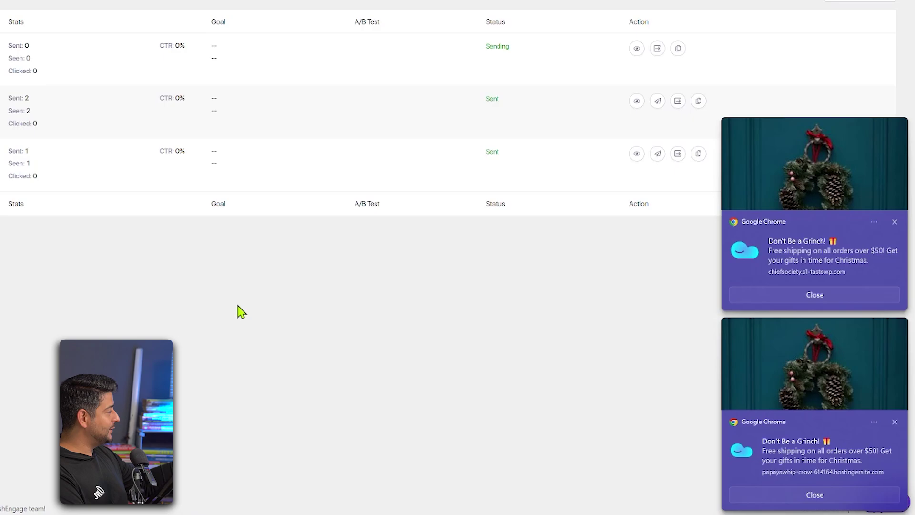
click(895, 223)
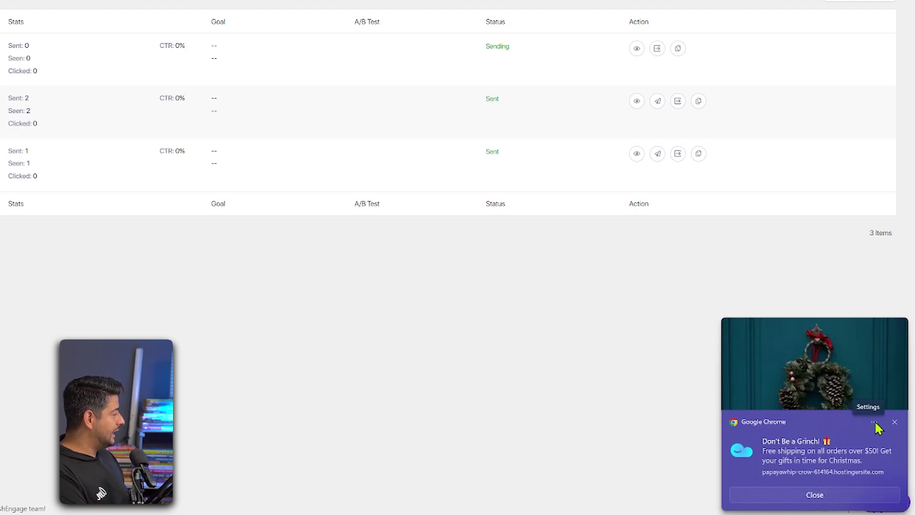
click(792, 456)
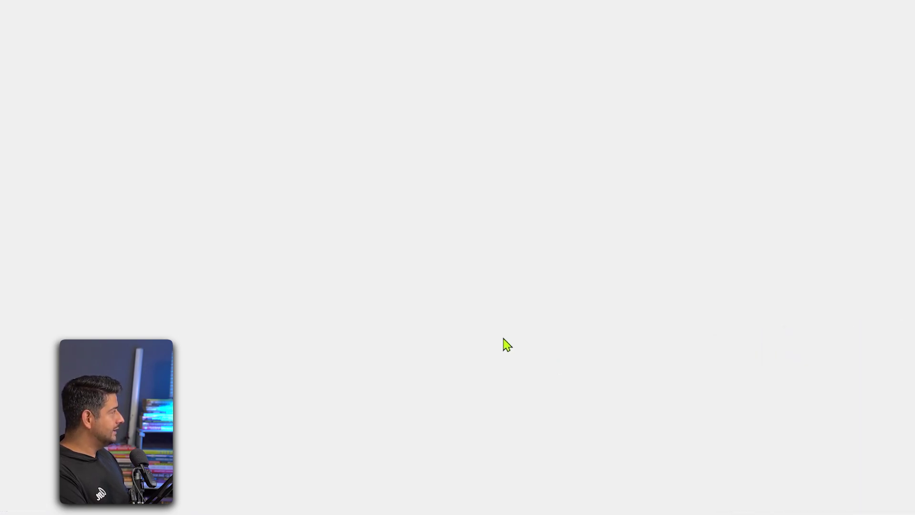